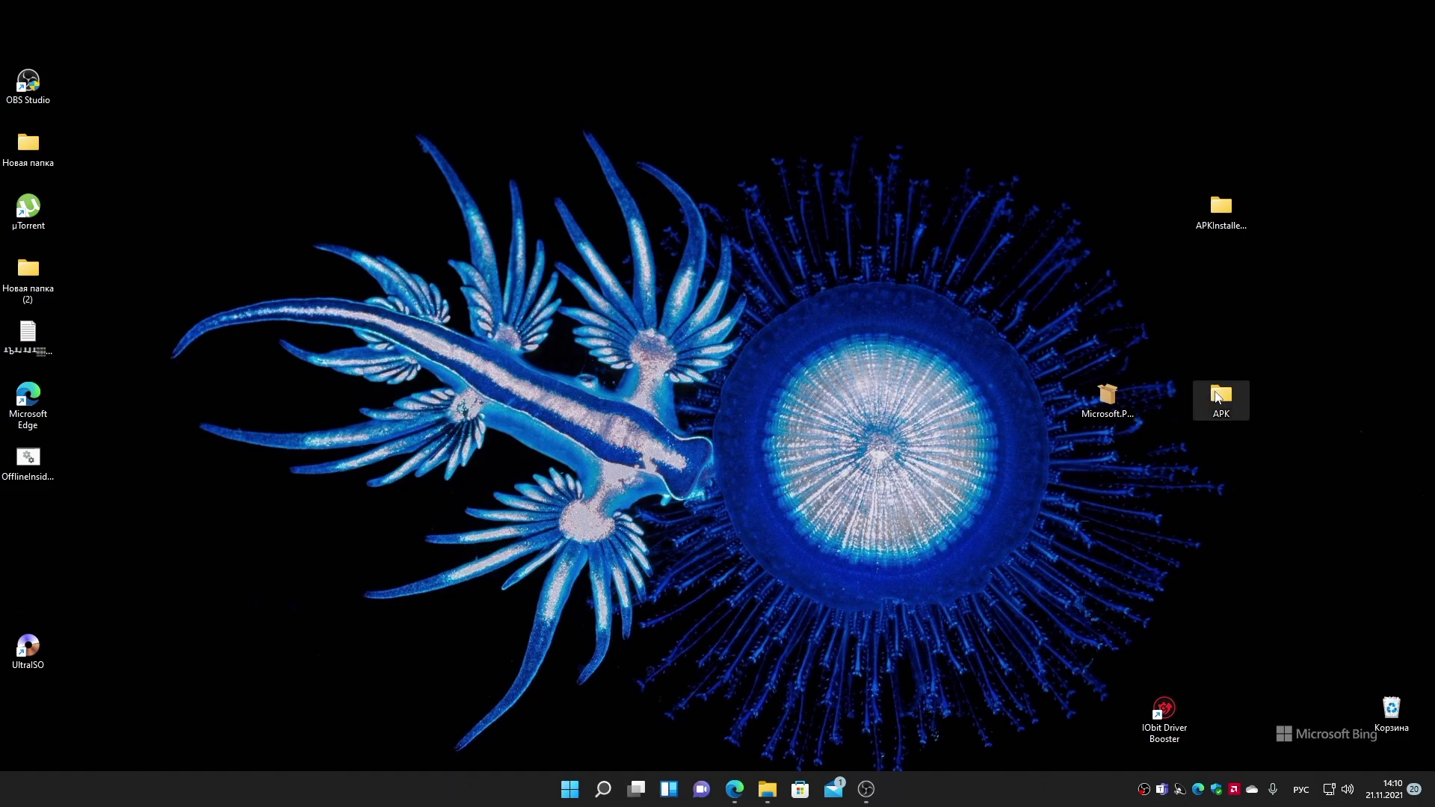
pyautogui.click(603, 788)
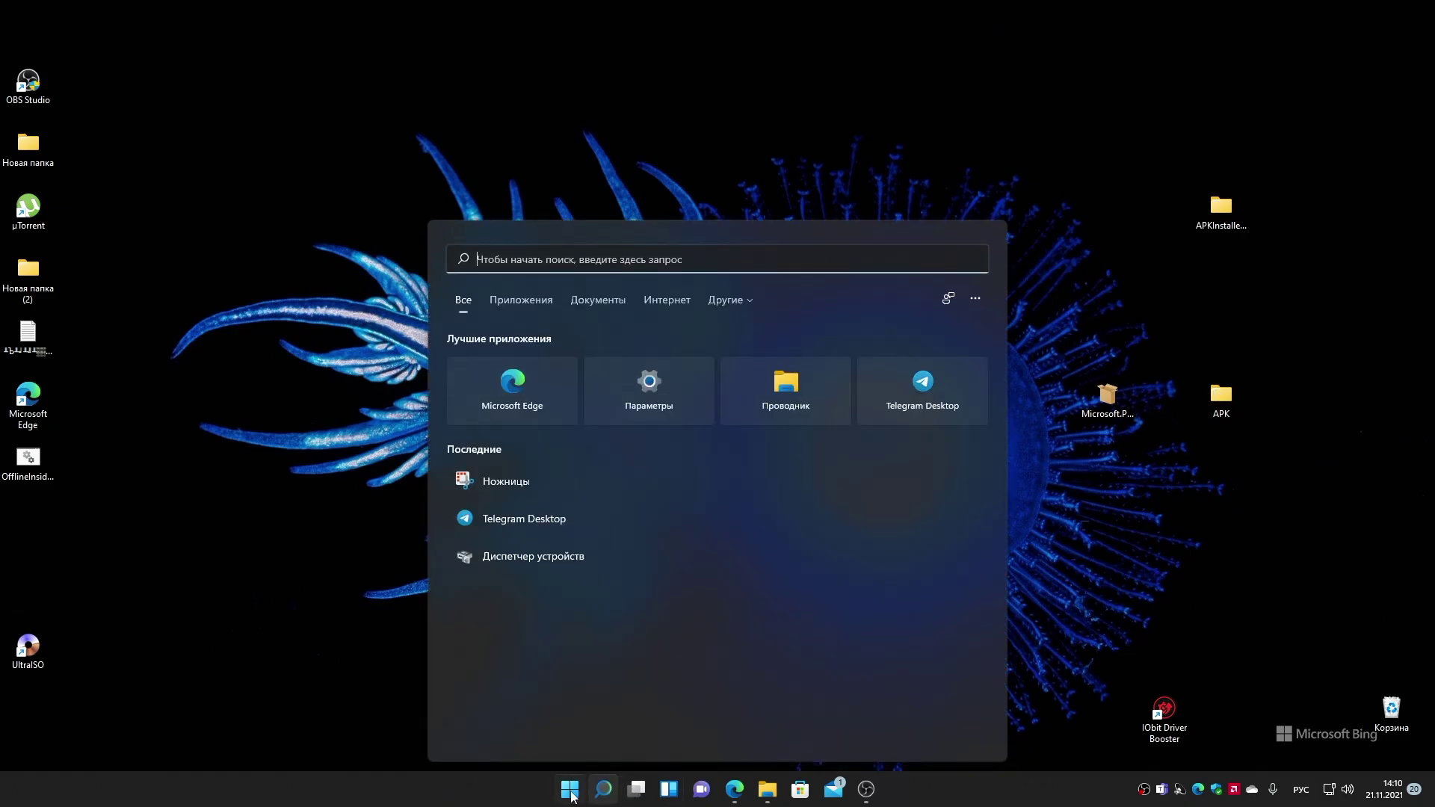
pyautogui.click(570, 790)
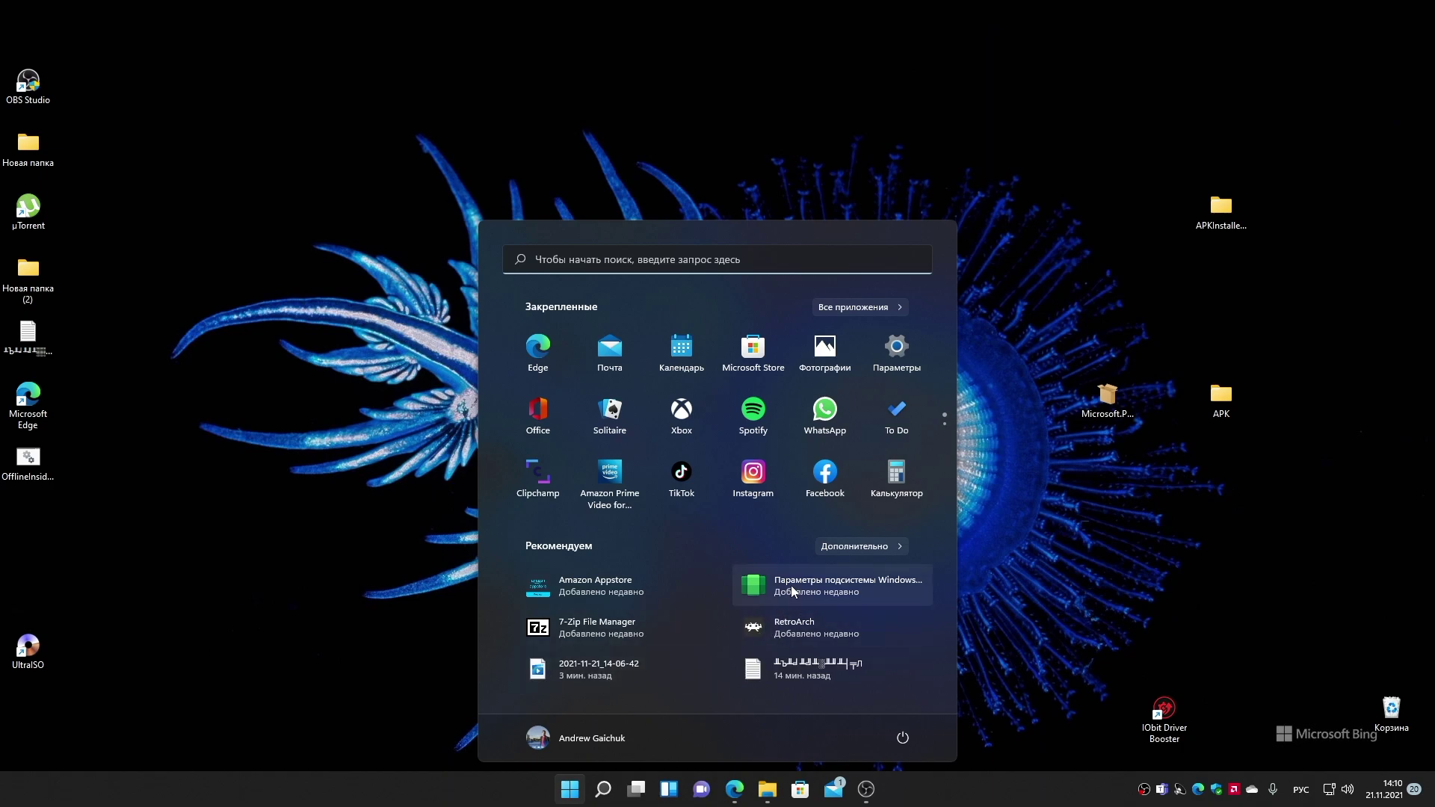
pyautogui.click(1061, 419)
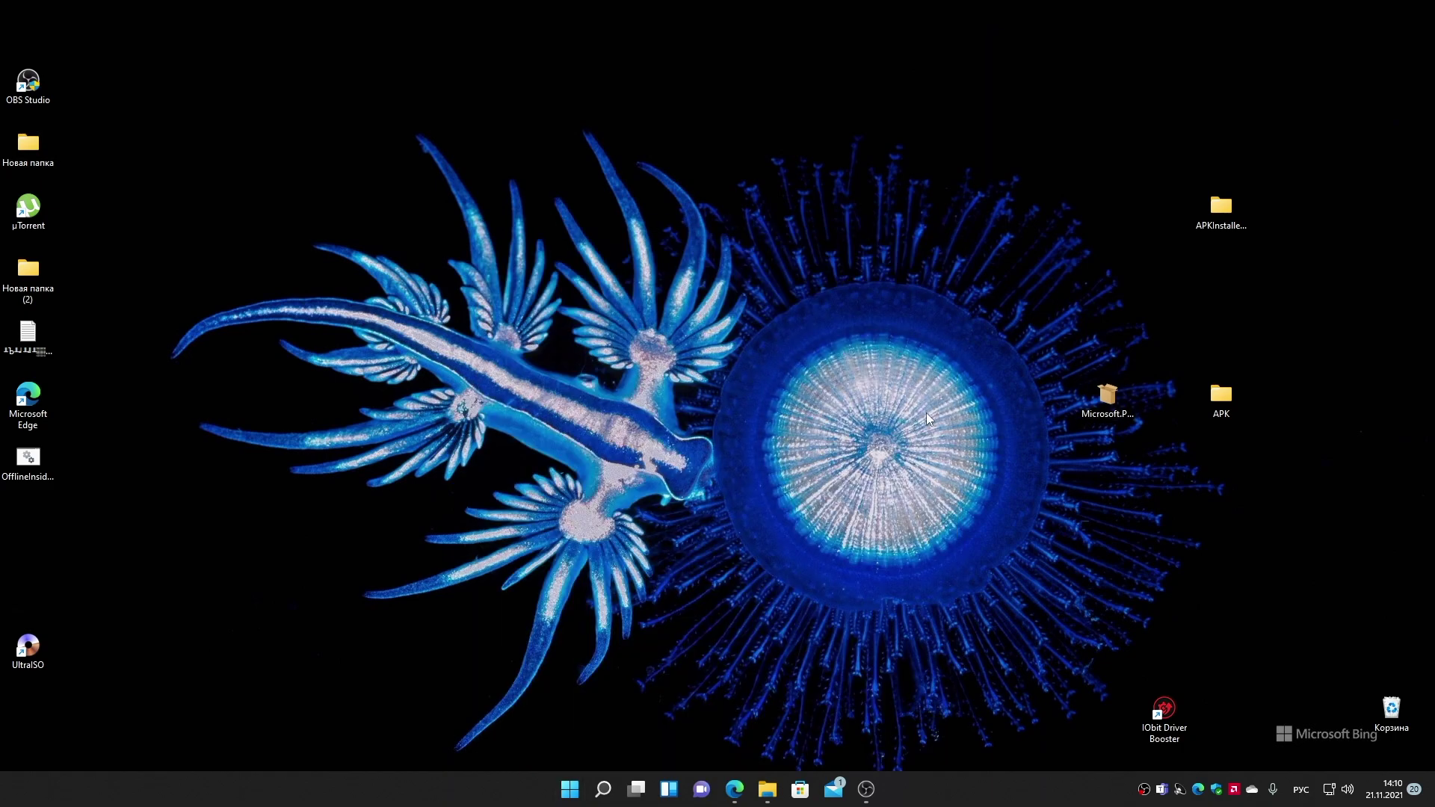
# Step: In the APKInstaller folder, browse the msixbundle as an archive, open its x64 msix package and select all its contents
pyautogui.doubleClick(1215, 224)
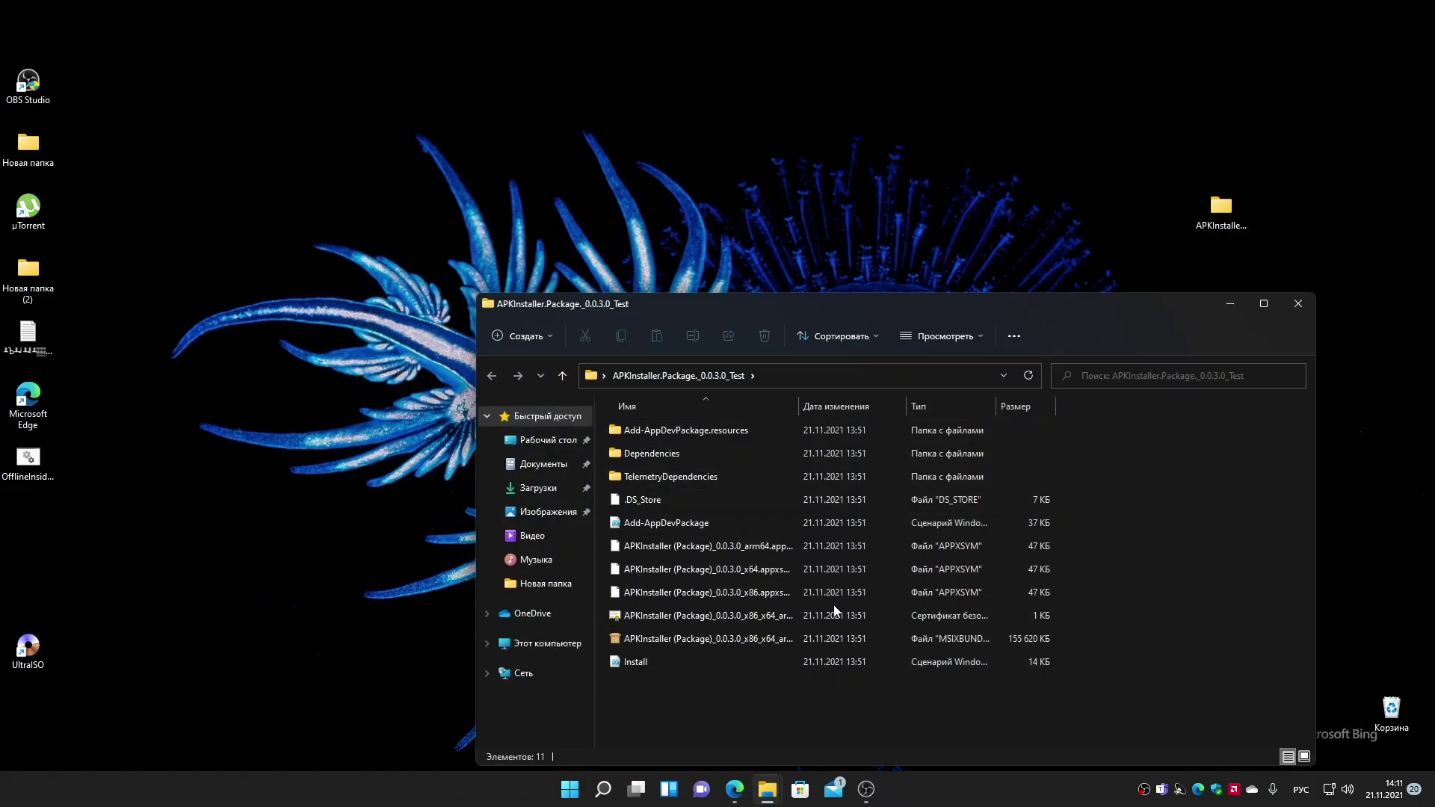
pyautogui.rightClick(693, 638)
pyautogui.click(673, 631)
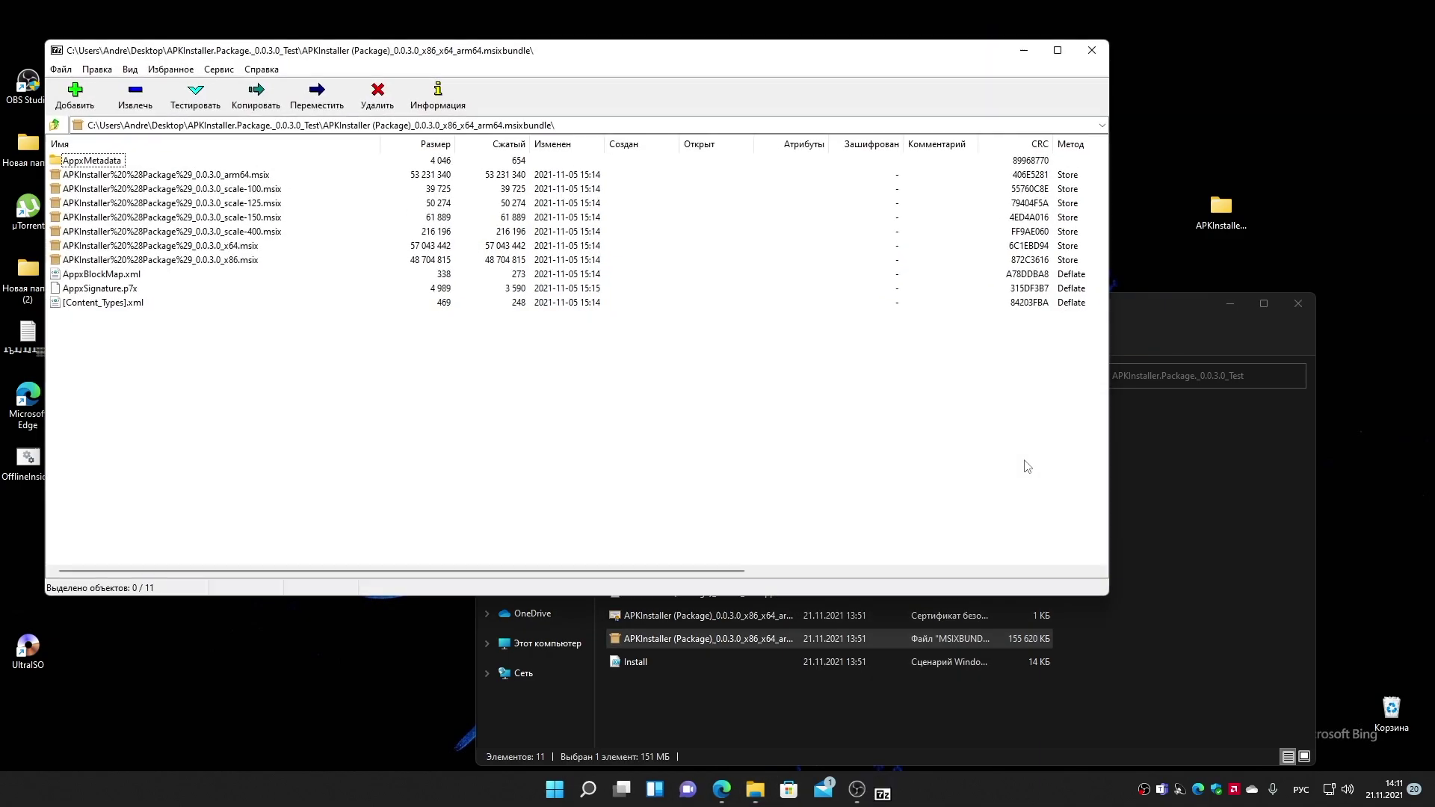
pyautogui.click(102, 247)
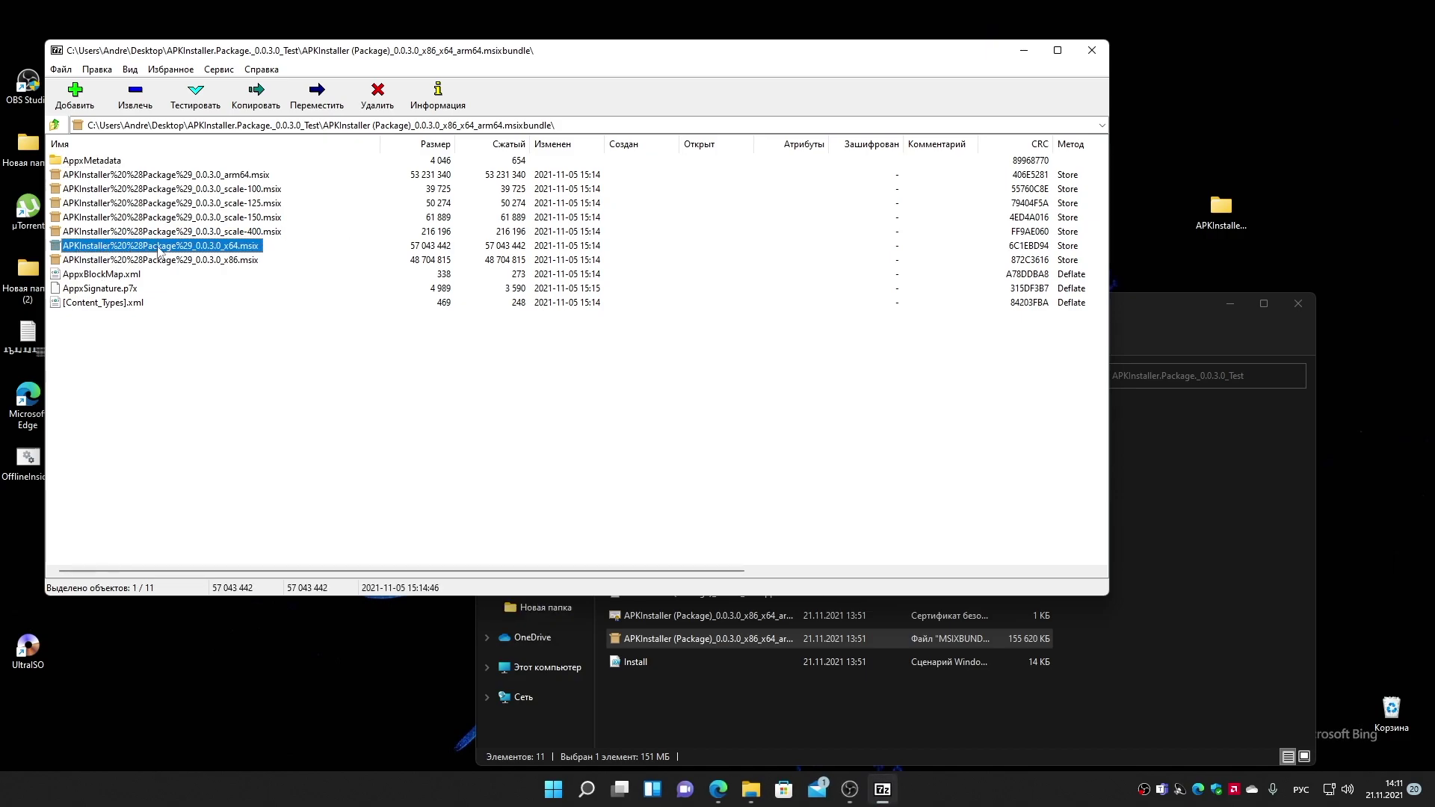
pyautogui.doubleClick(228, 249)
pyautogui.hotkey('ctrl', 'a')
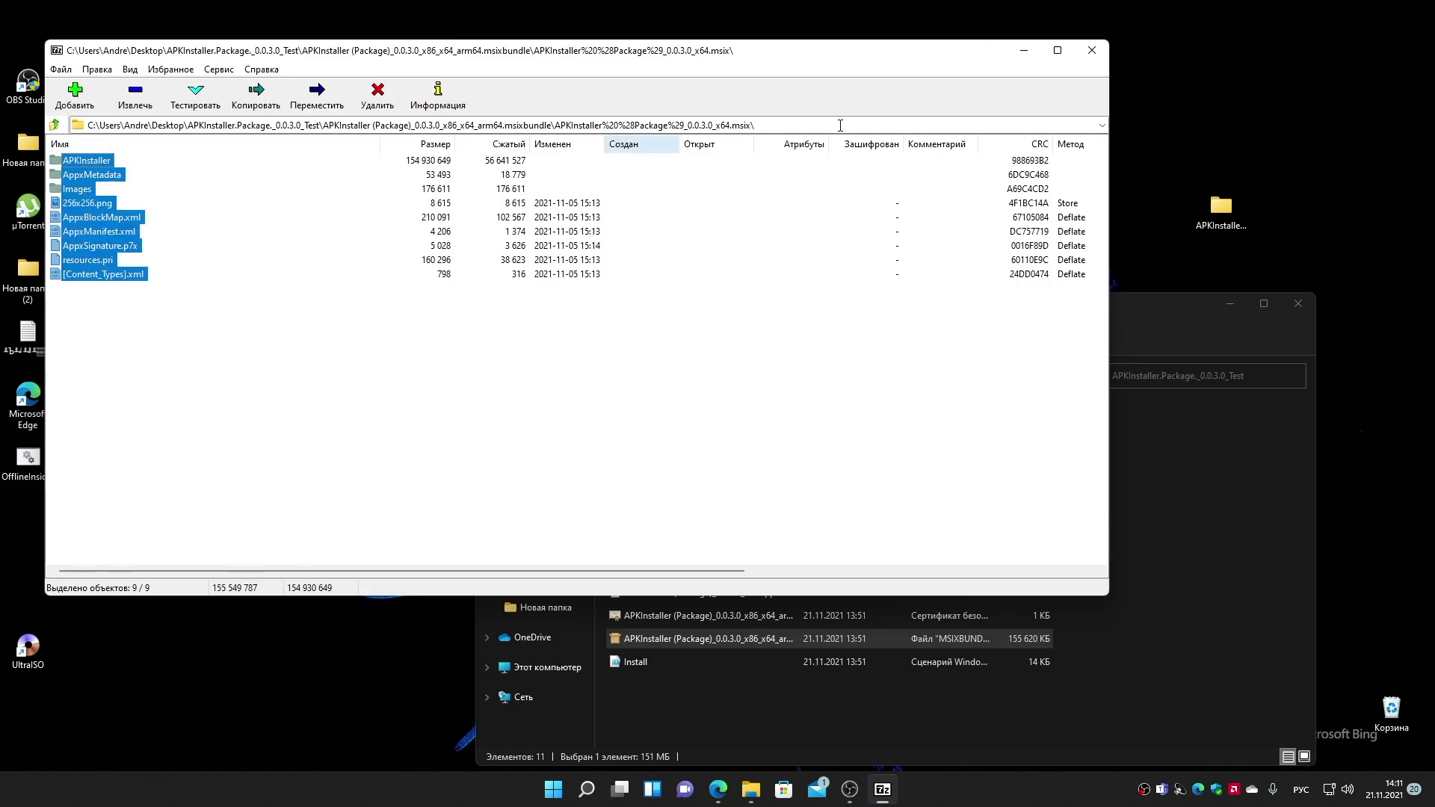
# Step: Open the APK folder on the desktop and close the archive window
pyautogui.click(1221, 396)
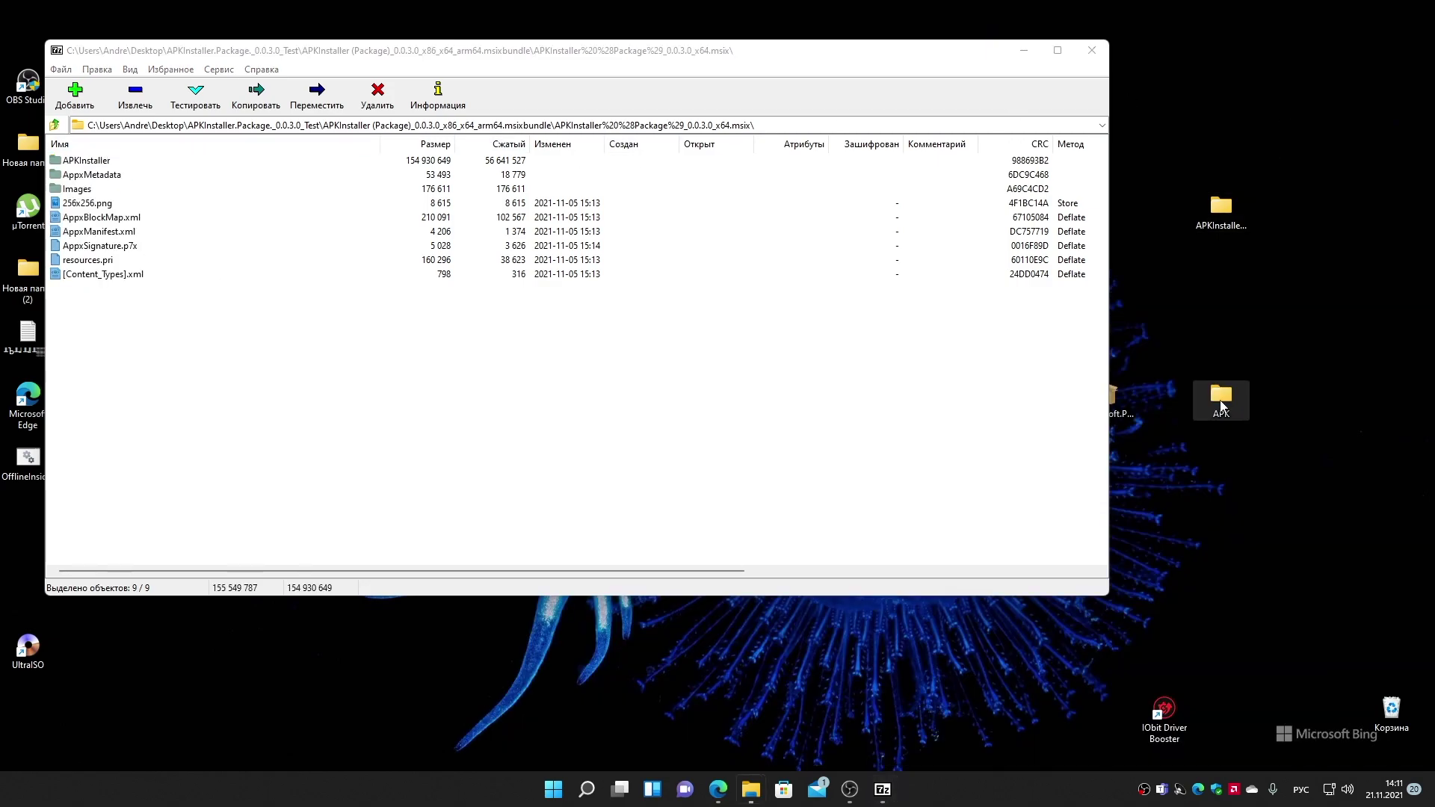
pyautogui.doubleClick(1224, 399)
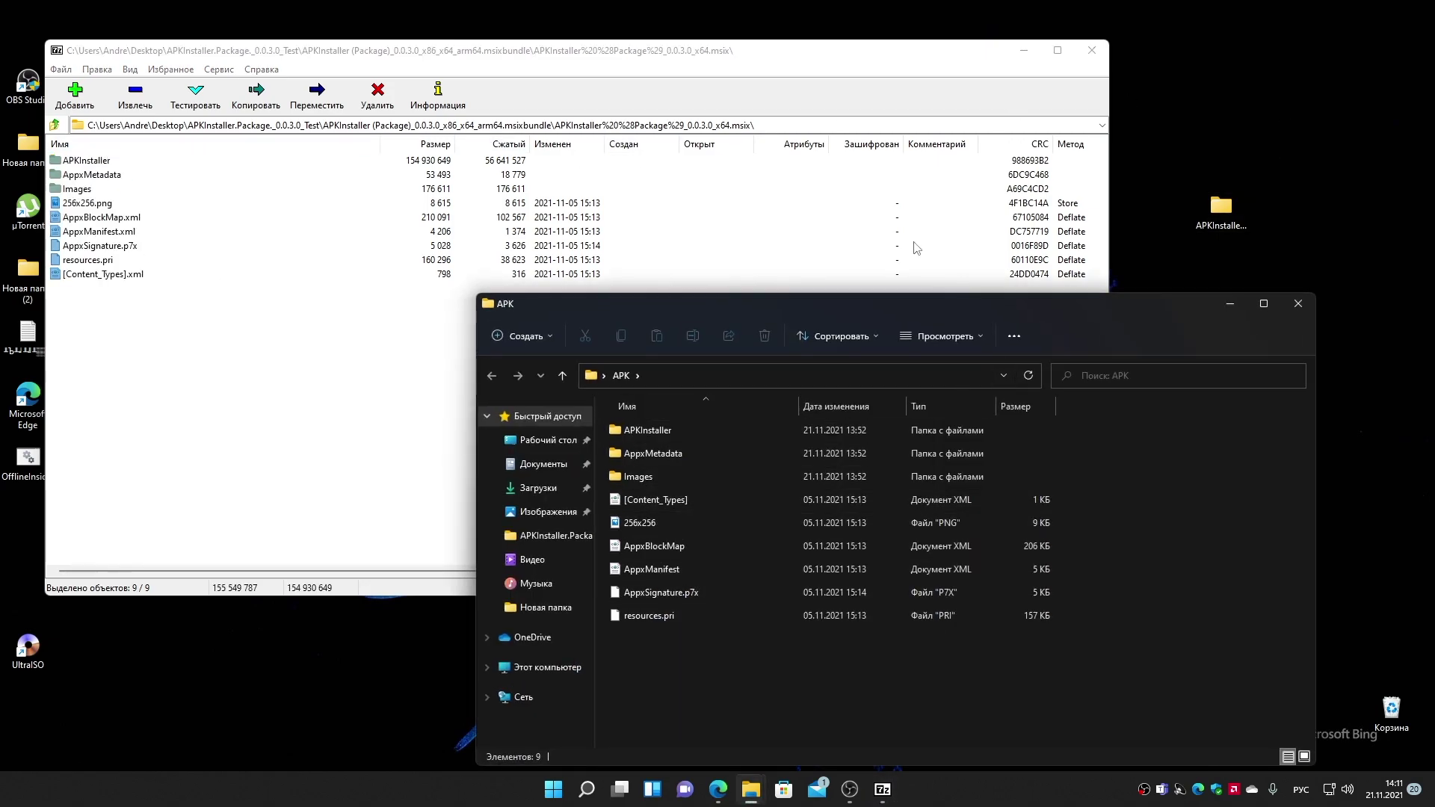
pyautogui.click(1092, 50)
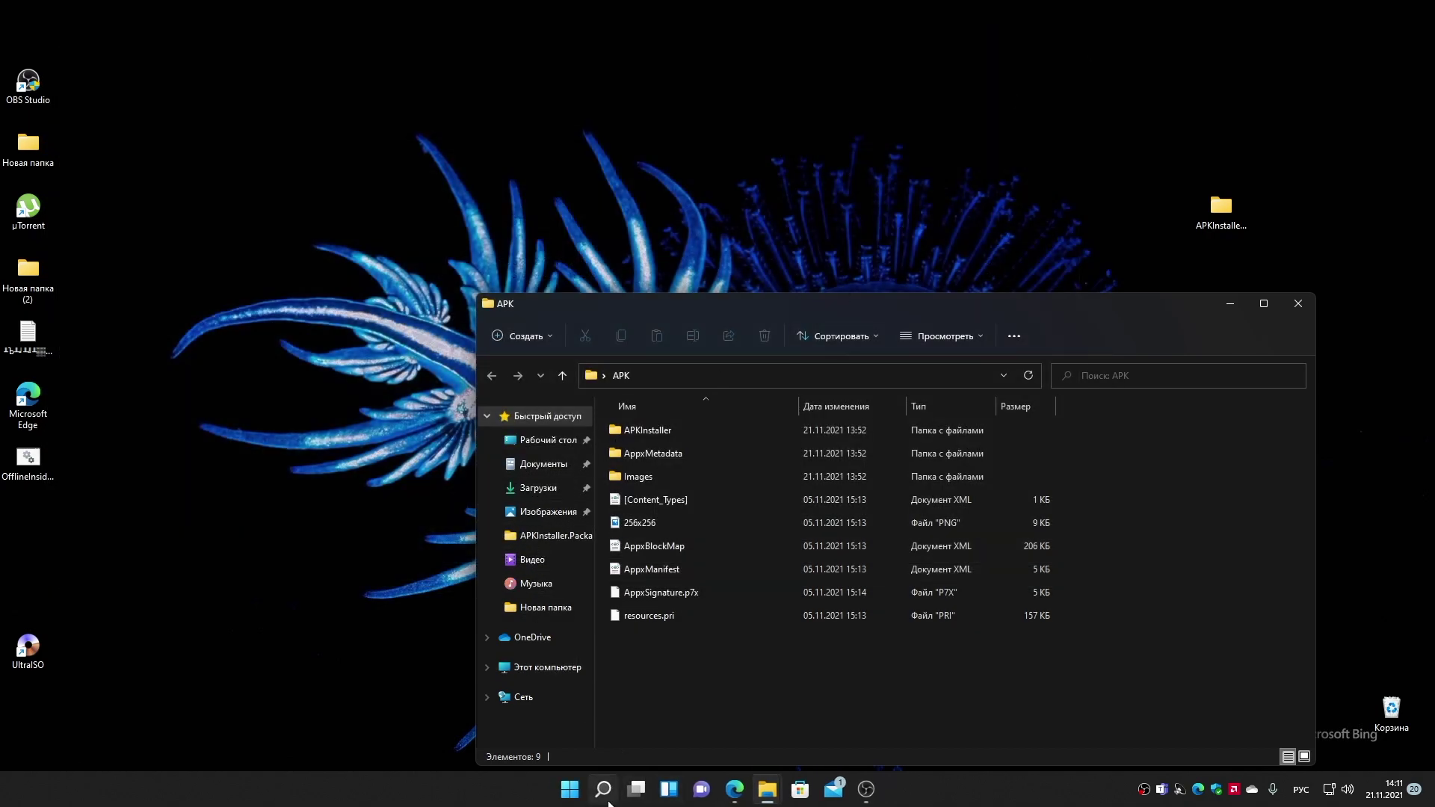
# Step: Search Windows for "wind" and launch Windows PowerShell as administrator
pyautogui.click(604, 789)
pyautogui.write('цштв')
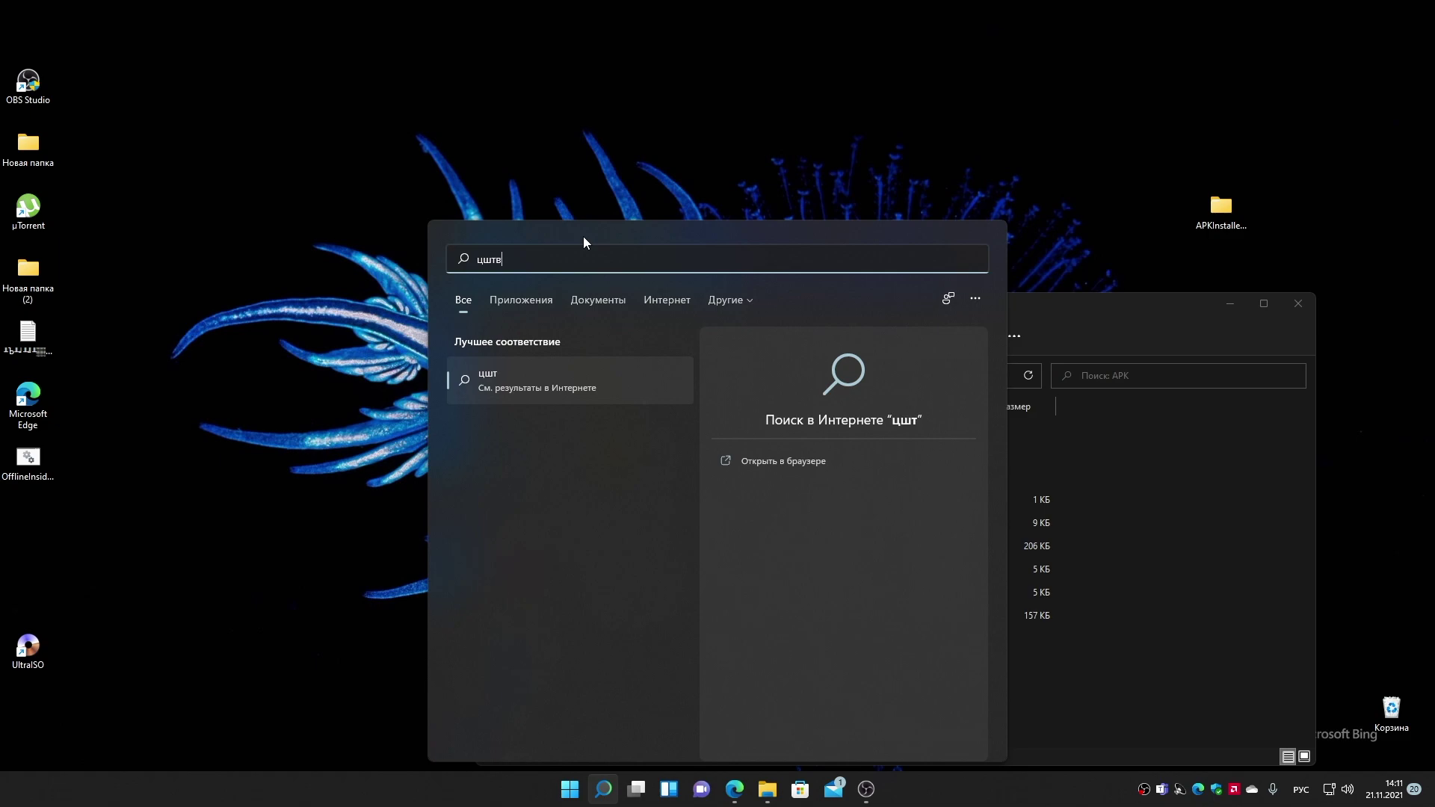
pyautogui.press('BackSpace')
pyautogui.press('BackSpace')
pyautogui.press('BackSpace')
pyautogui.press('BackSpace')
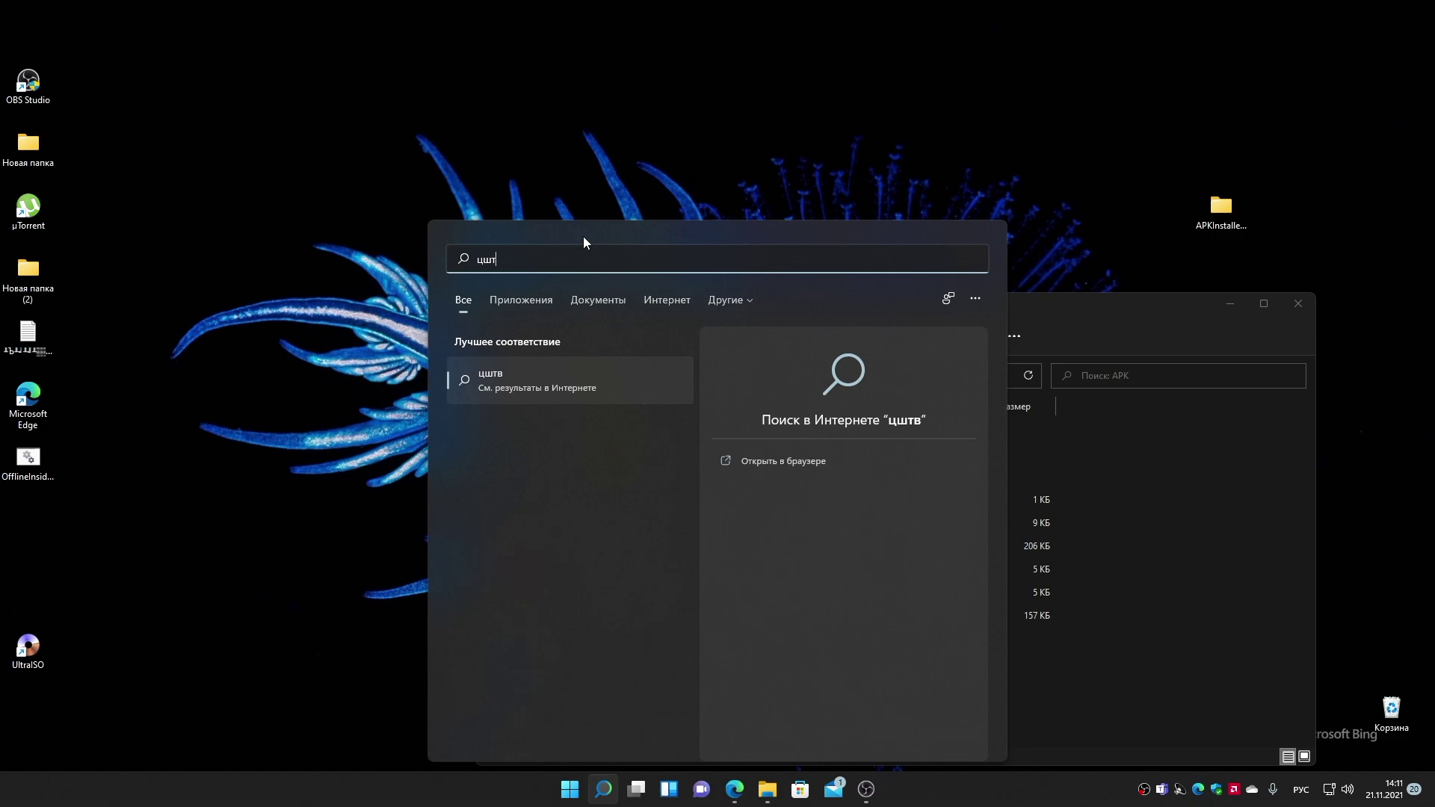
pyautogui.hotkey('alt', 'shift')
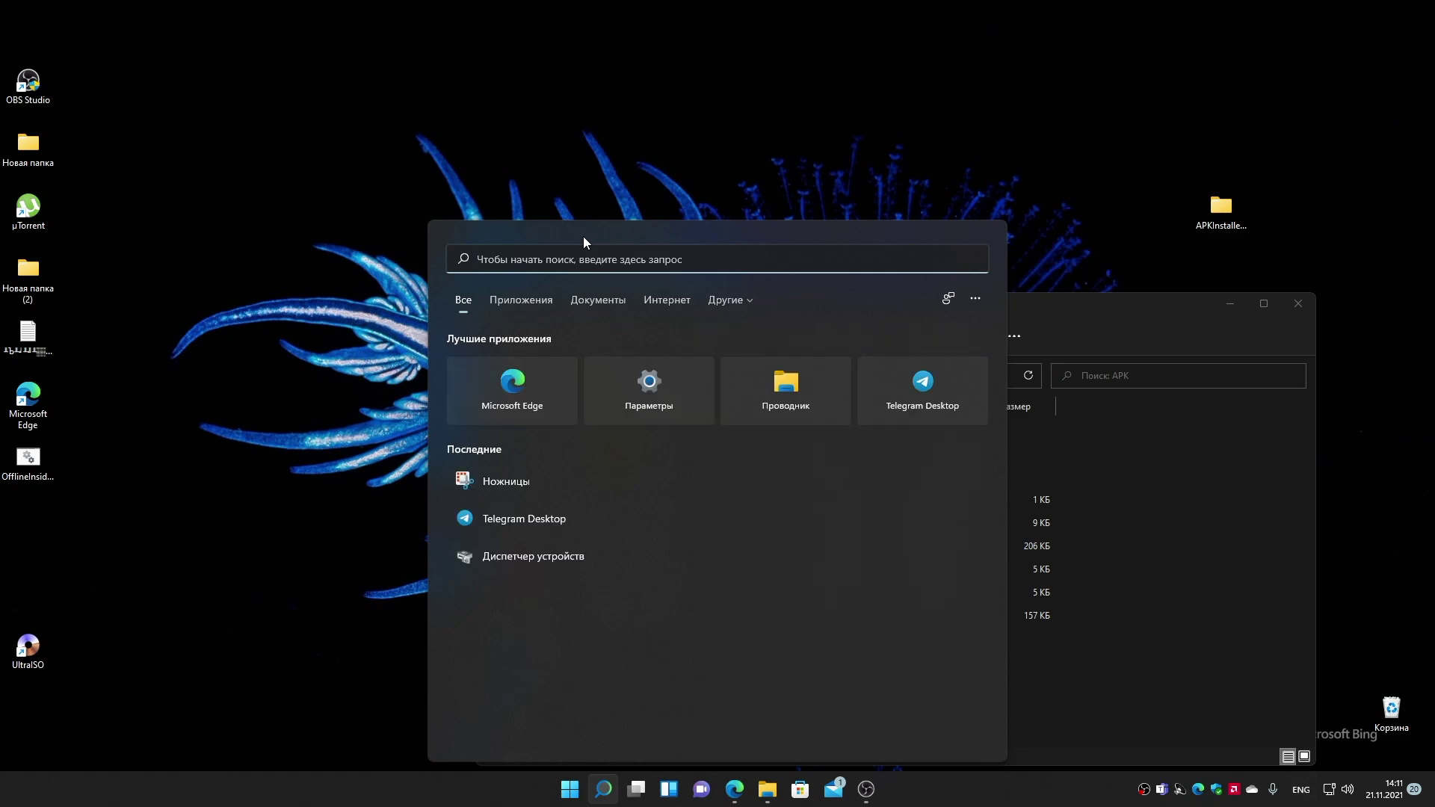
pyautogui.write('wind')
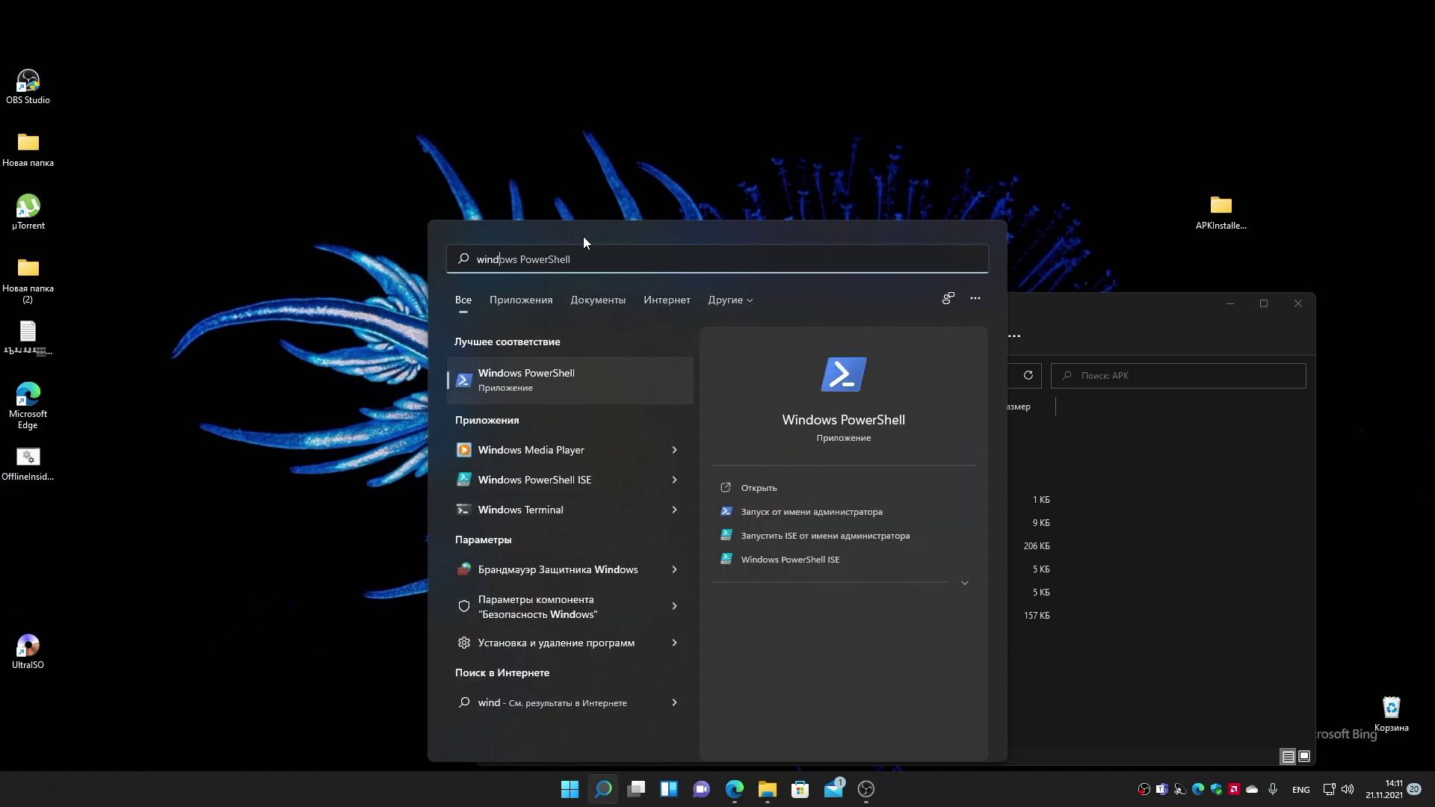
pyautogui.hotkey('ctrl', 'shift', 'Return')
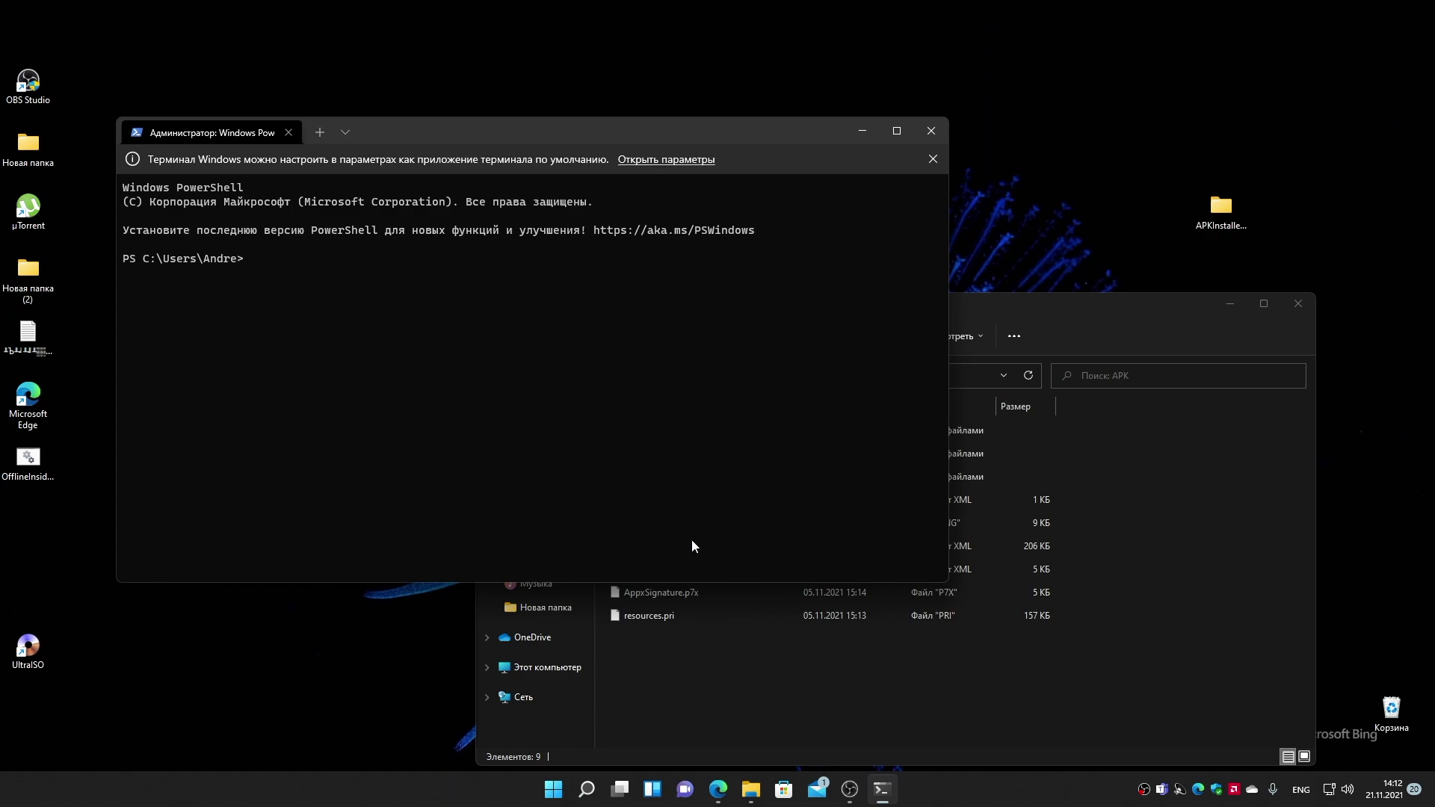
# Step: Change the PowerShell working directory to the desktop's APK folder, using cd with the folder's copied path
pyautogui.write('vf')
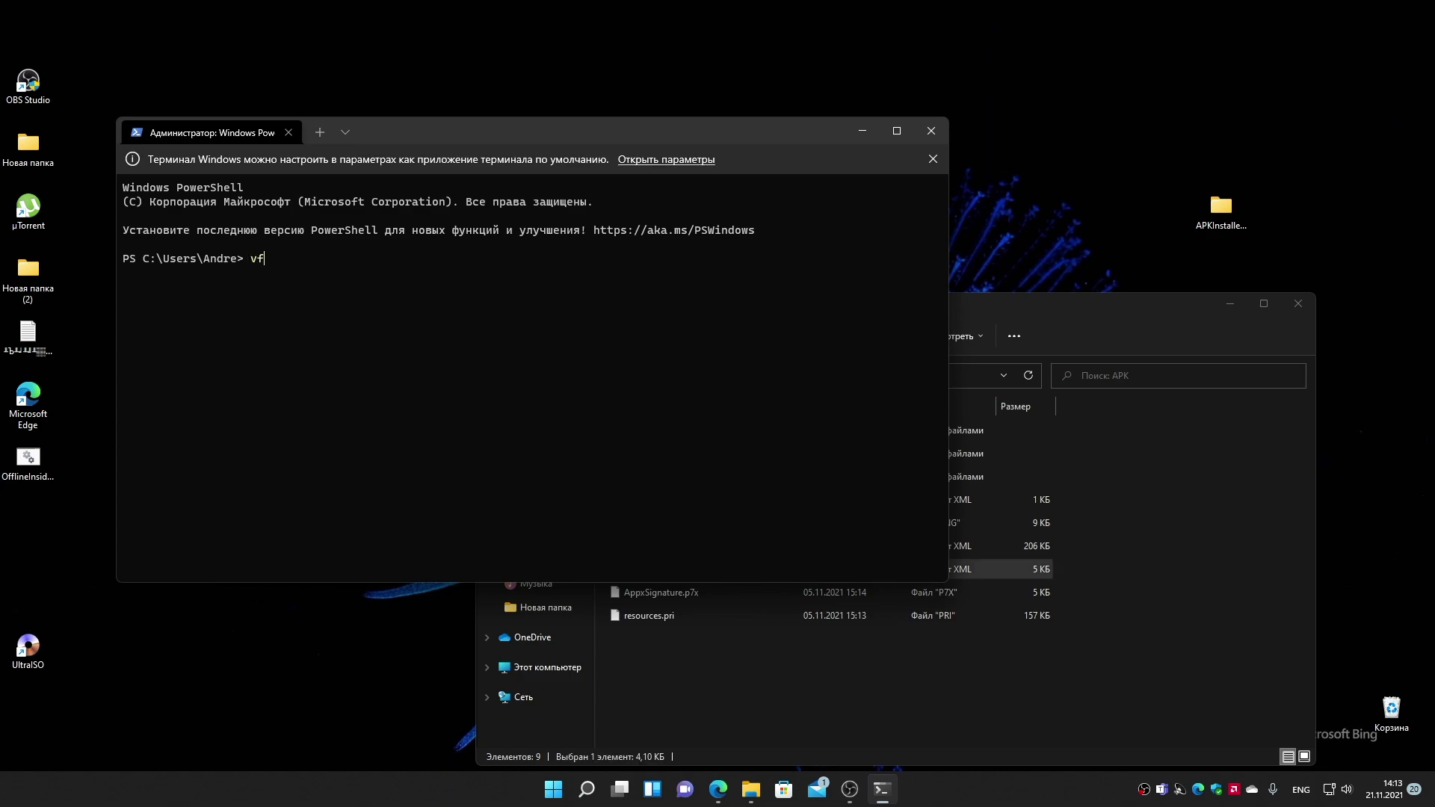
pyautogui.press('BackSpace')
pyautogui.press('BackSpace')
pyautogui.write('cd')
pyautogui.click(1230, 303)
pyautogui.rightClick(1217, 400)
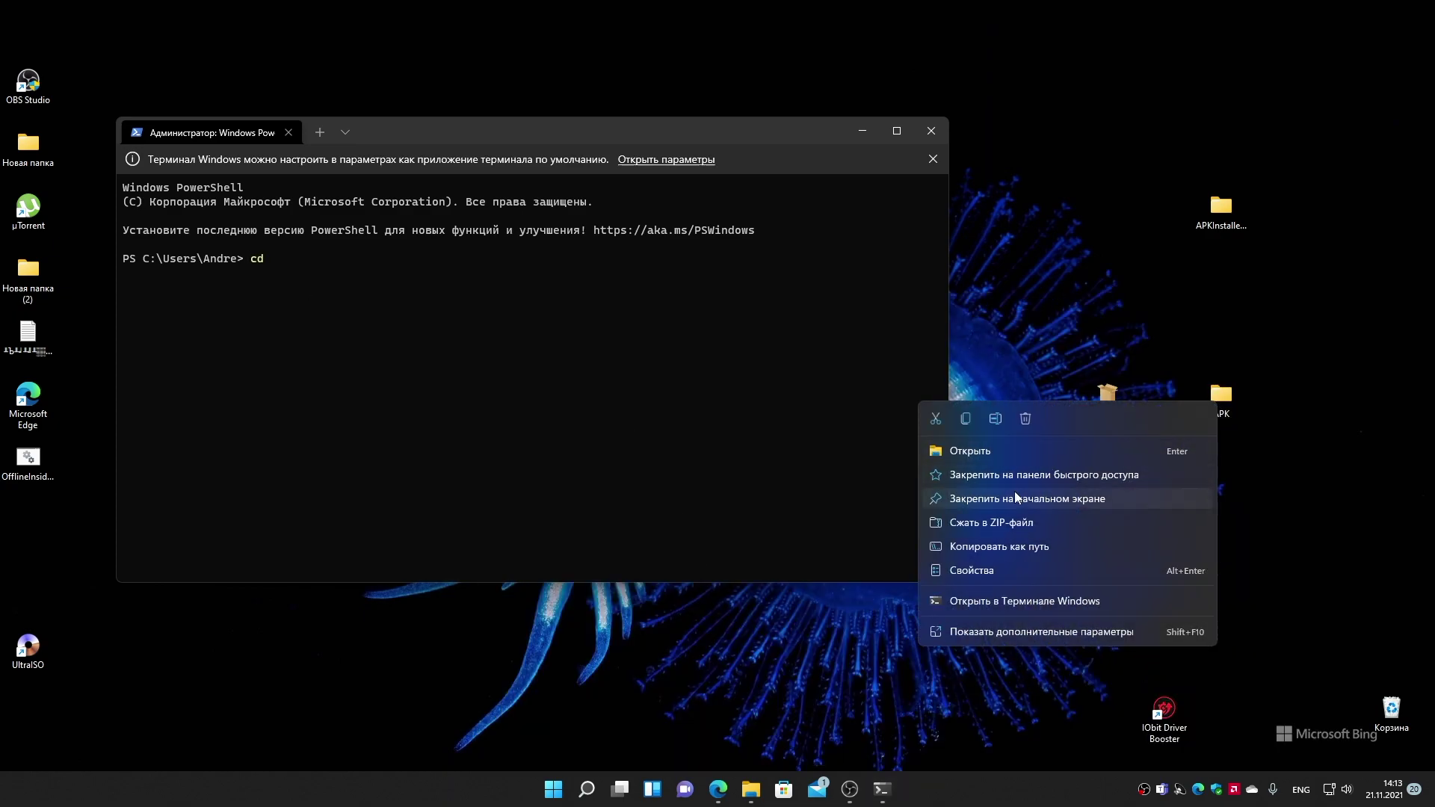
pyautogui.click(1000, 546)
pyautogui.write('"C:\\Users\\Andre\\Desktop\\APK"')
pyautogui.press('Return')
# Step: Copy the line "Add-AppxPackage -Register" from the text file on the desktop for use in PowerShell
pyautogui.doubleClick(27, 337)
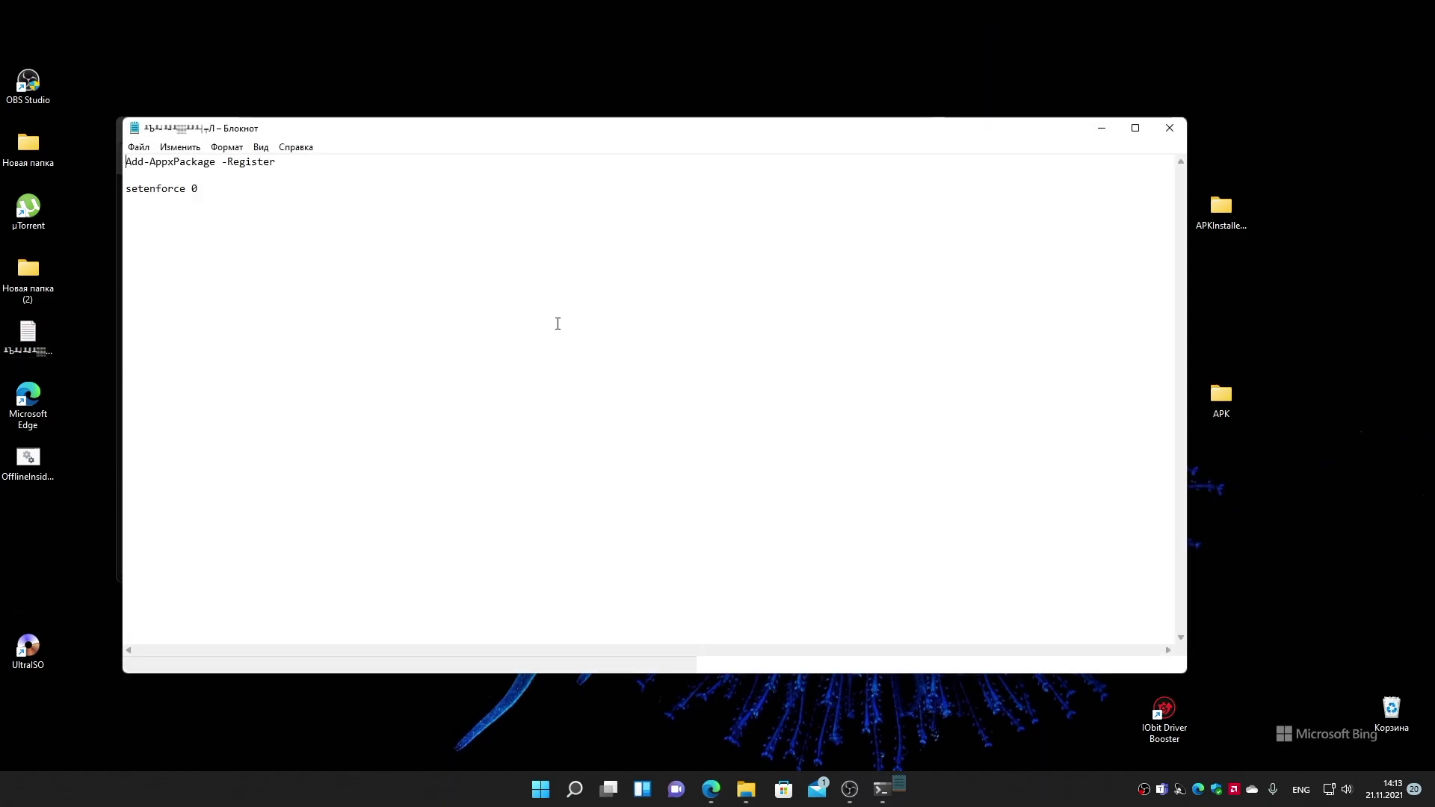
pyautogui.moveTo(290, 165); pyautogui.dragTo(126, 162)
pyautogui.rightClick(238, 163)
pyautogui.click(278, 211)
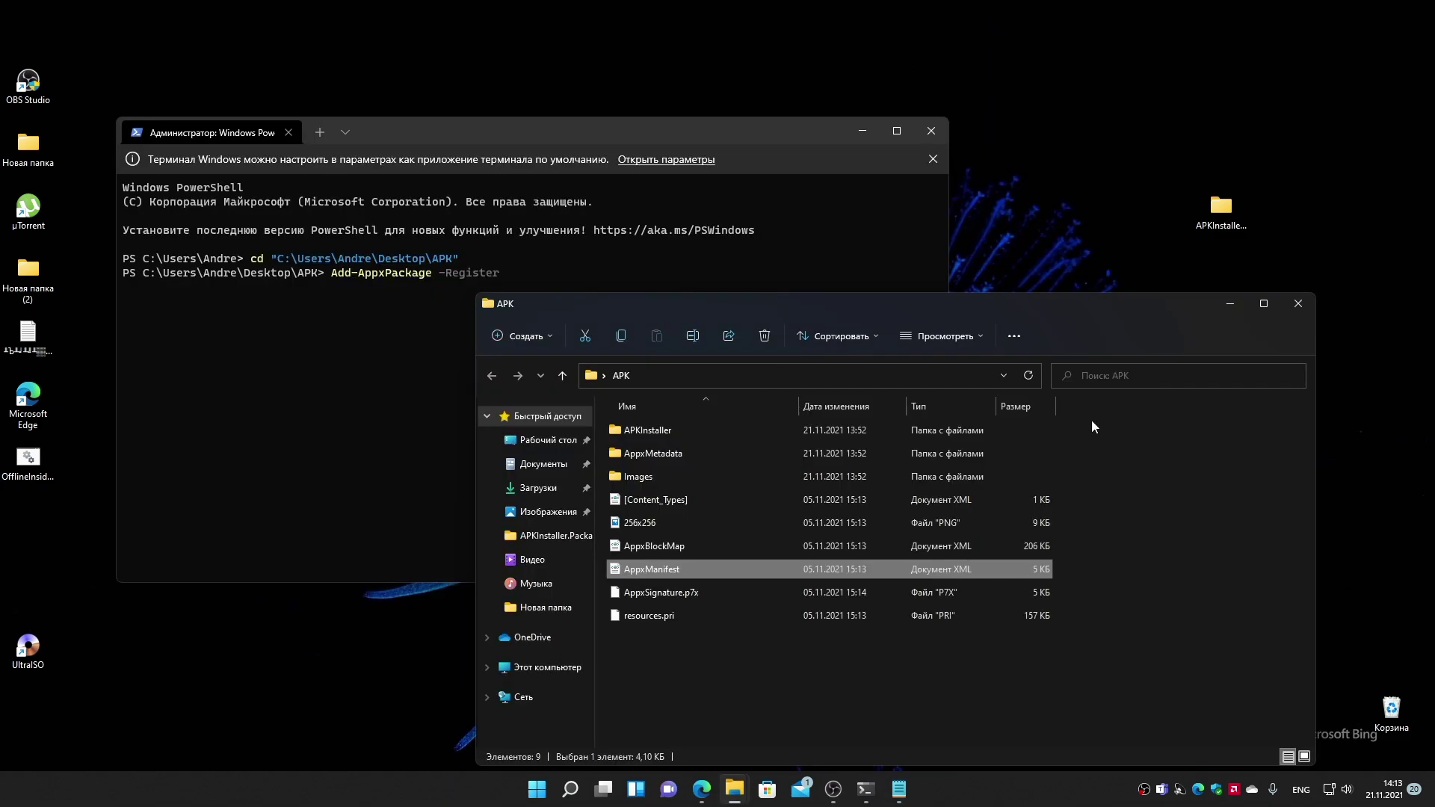
# Step: Append the copied path of AppxManifest.xml from the APK folder to the Add-AppxPackage -Register command and run it
pyautogui.rightClick(648, 572)
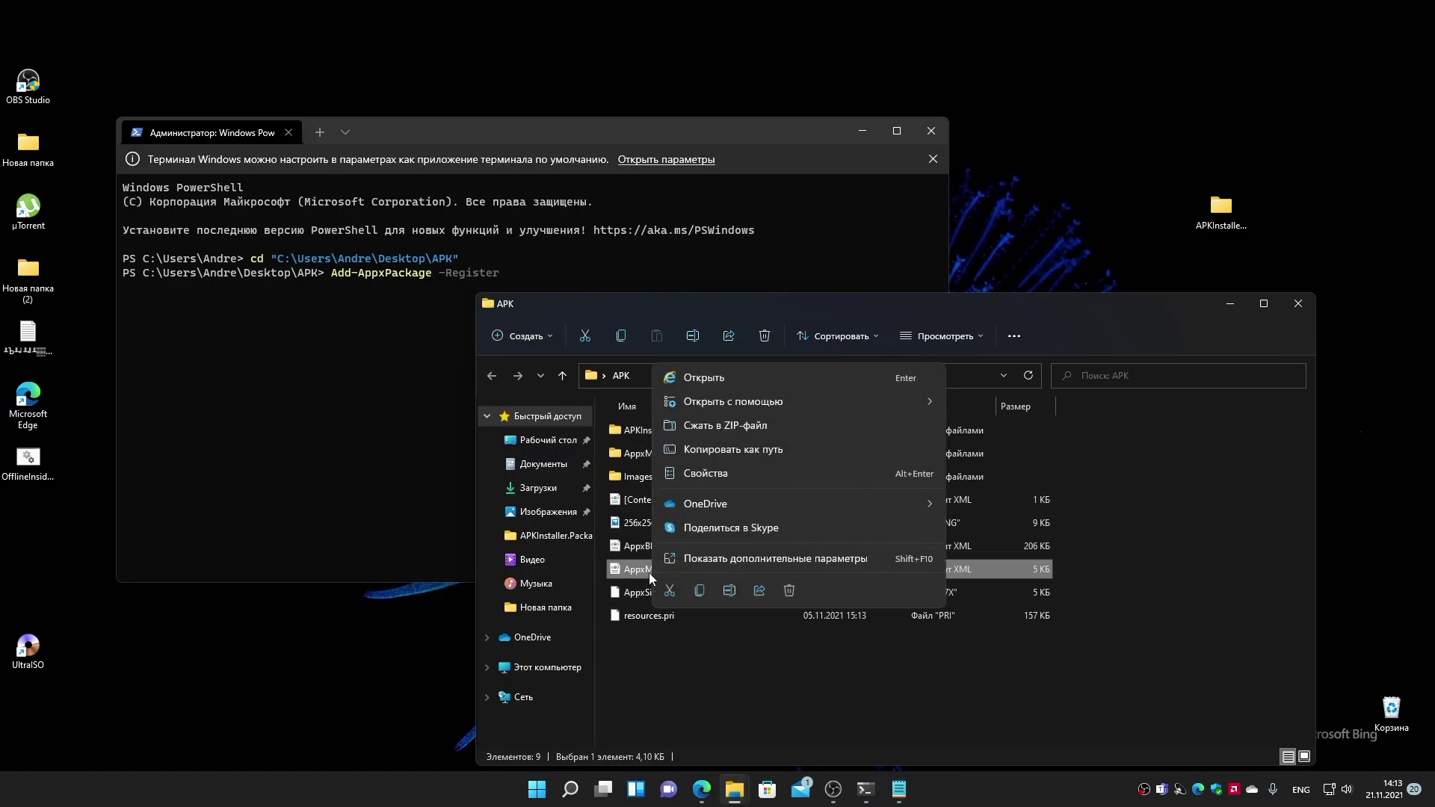
pyautogui.click(734, 451)
pyautogui.hotkey('alt', 'Tab')
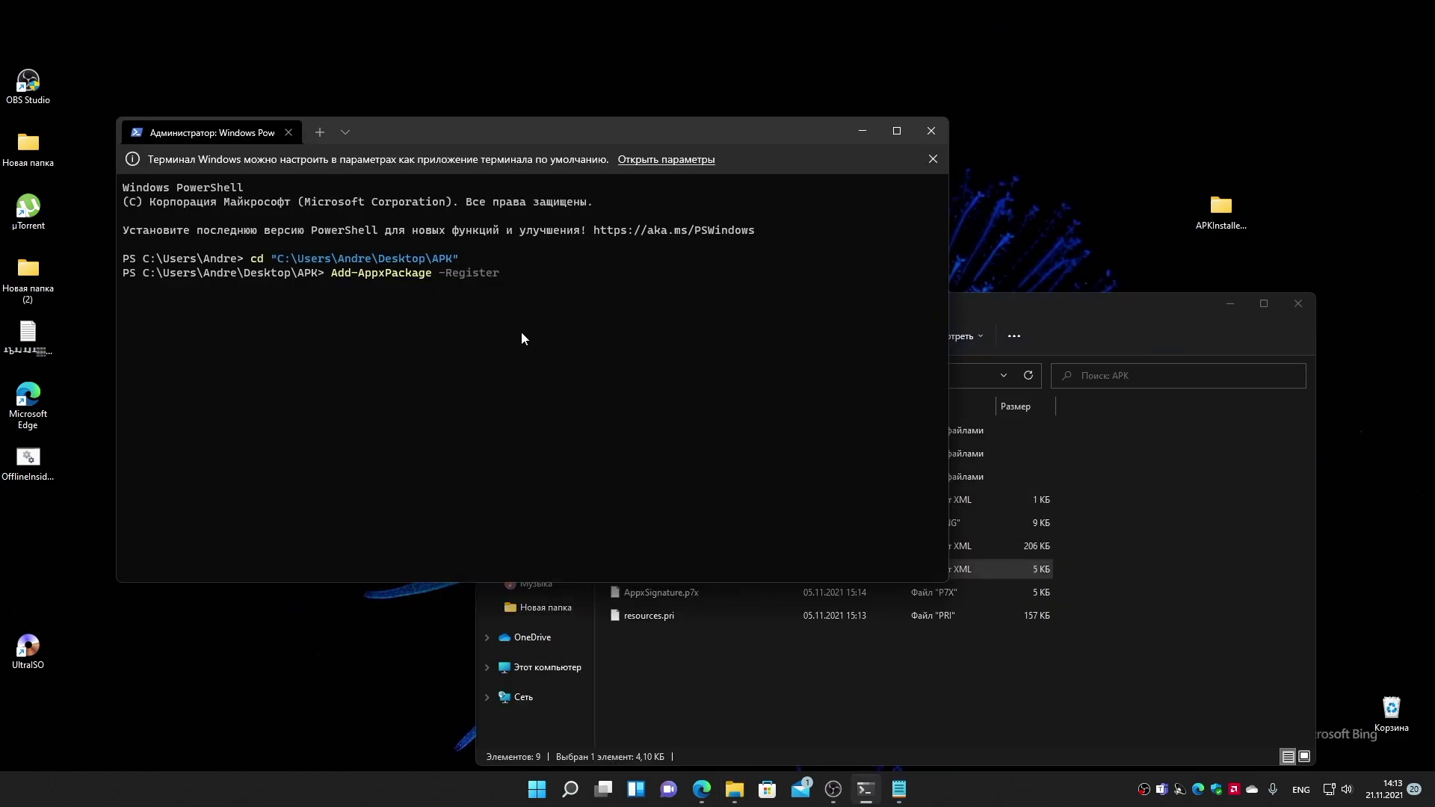
pyautogui.hotkey('ctrl', 'v')
pyautogui.press('Return')
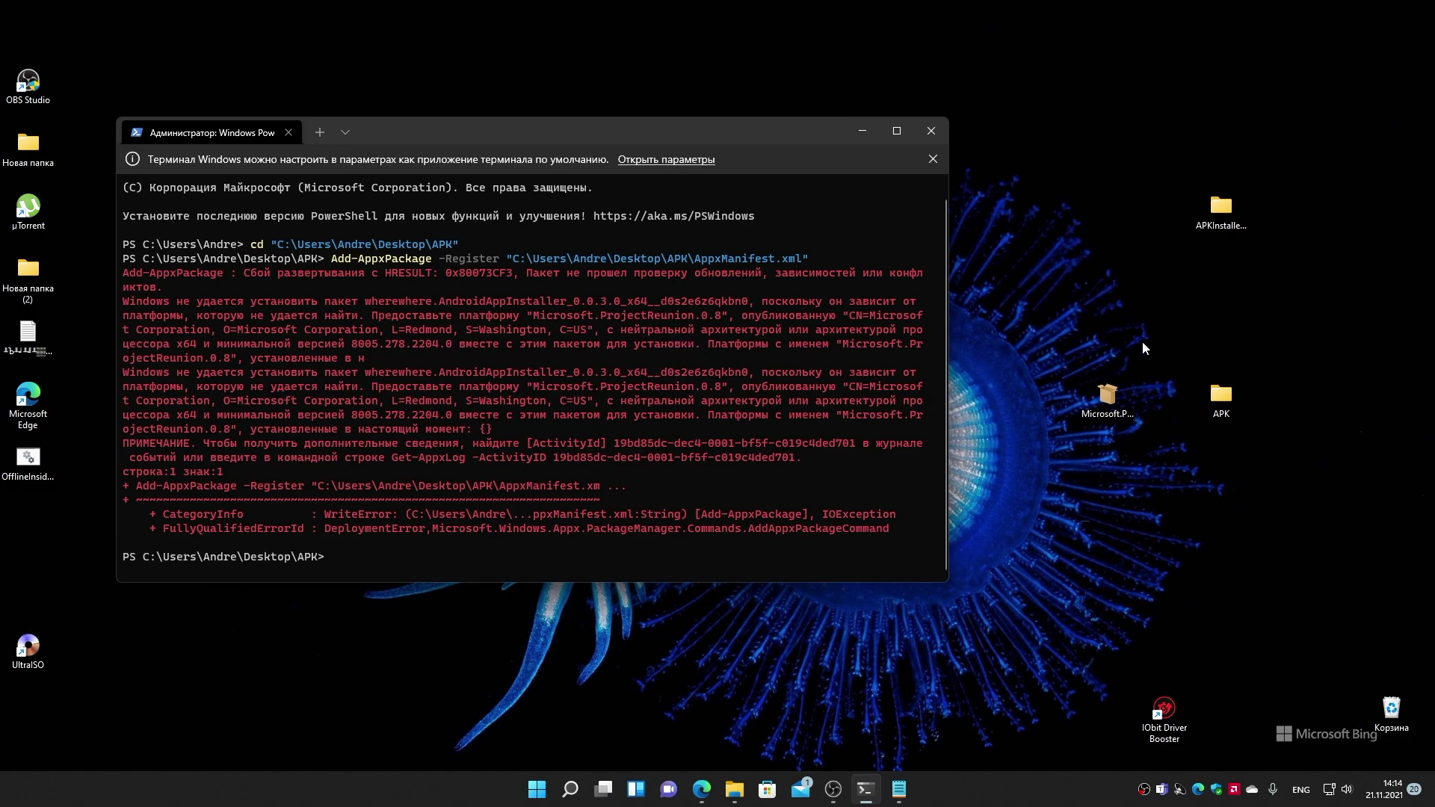
# Step: Run the Microsoft.ProjectReunion.0.8 package installer, close it, and rerun the Add-AppxPackage -Register command for AppxManifest.xml
pyautogui.moveTo(1112, 390); pyautogui.dragTo(1053, 92)
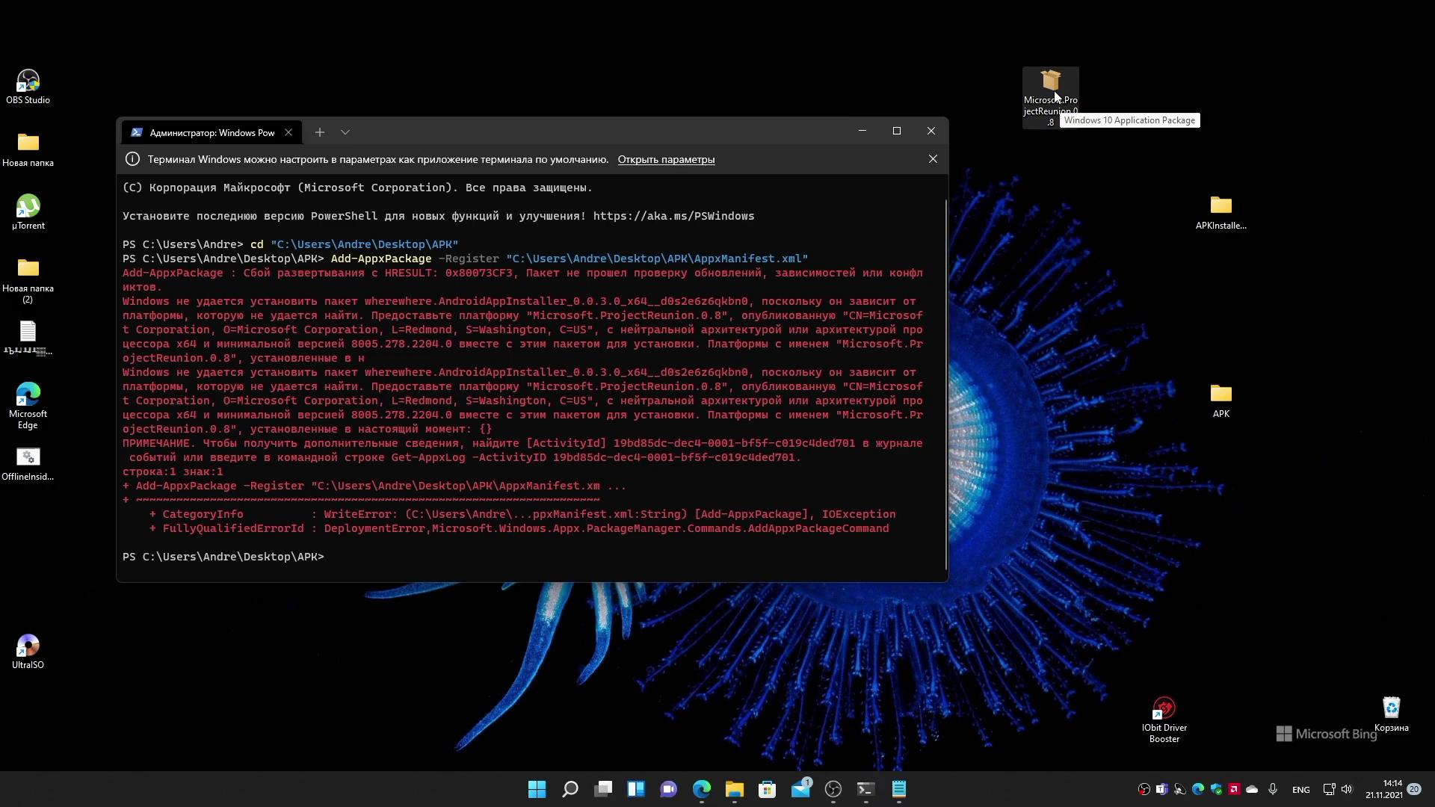
pyautogui.doubleClick(1052, 92)
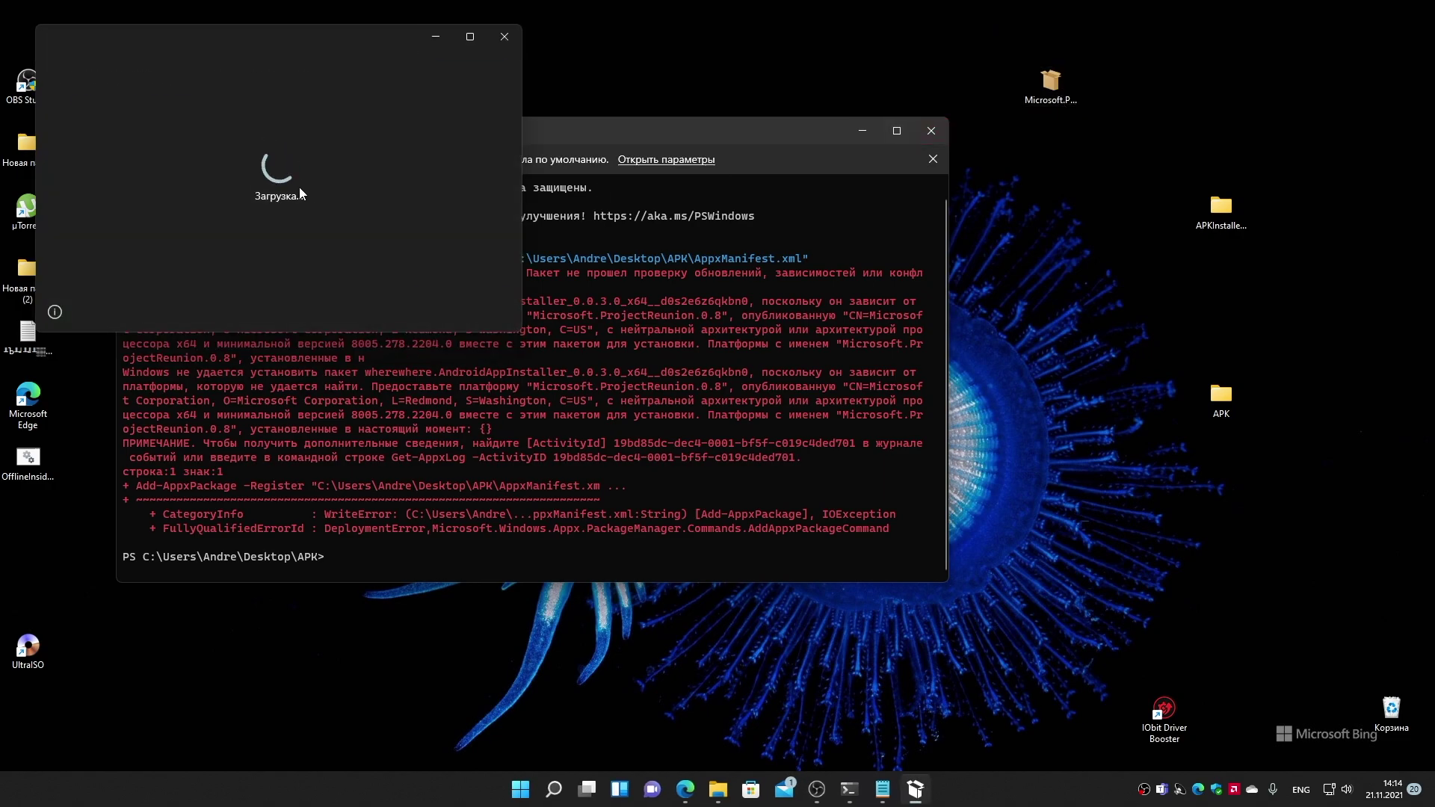
pyautogui.click(441, 273)
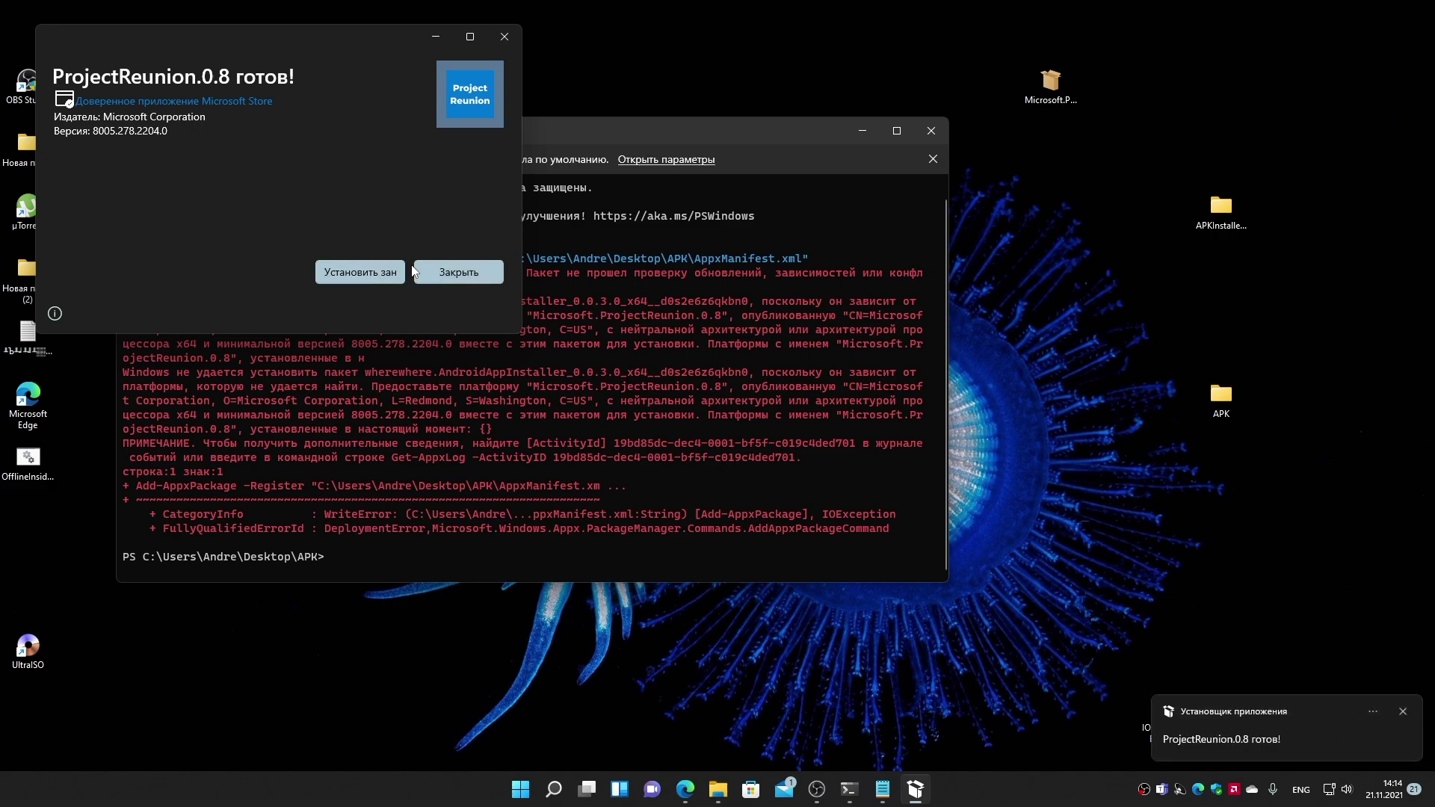
pyautogui.click(447, 274)
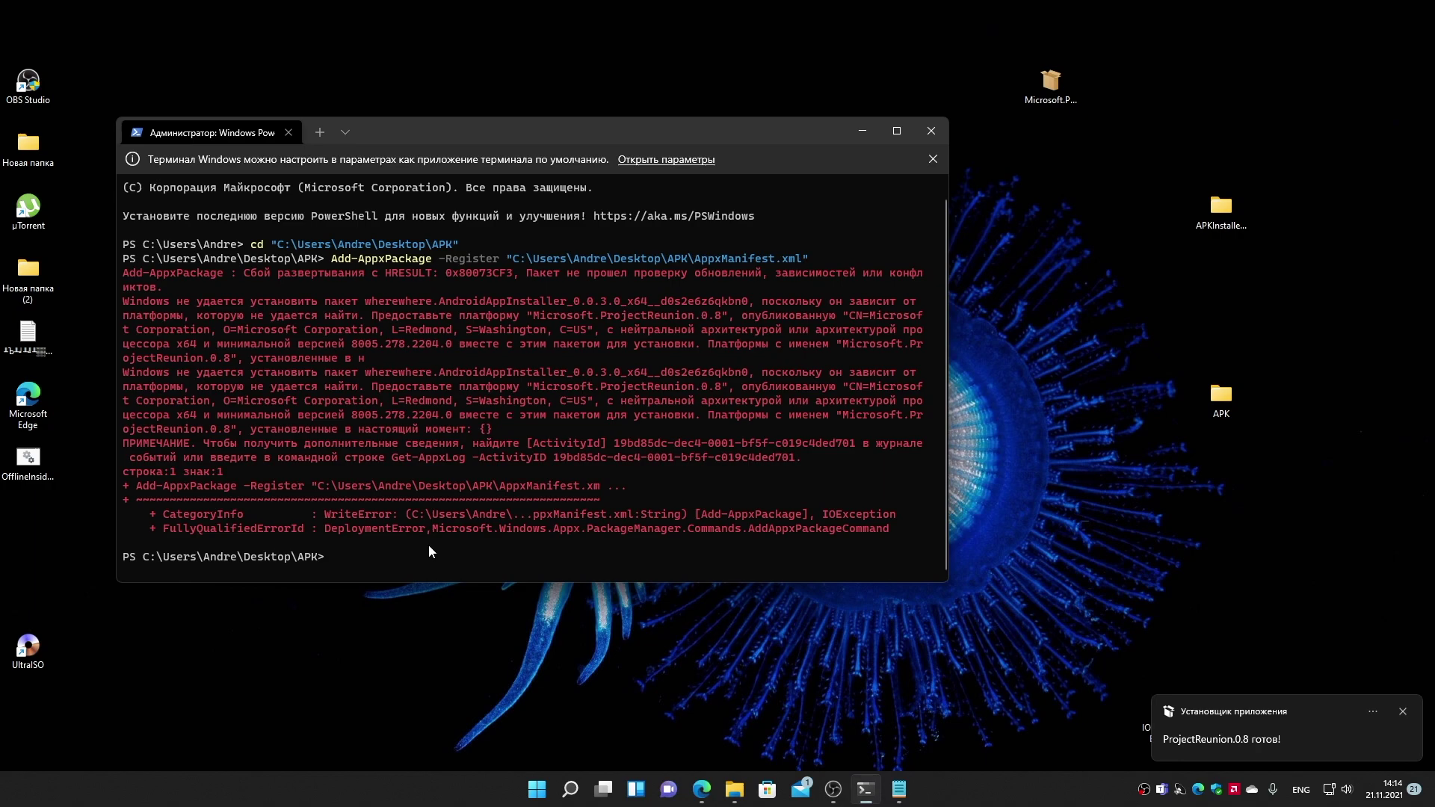
pyautogui.press('Up')
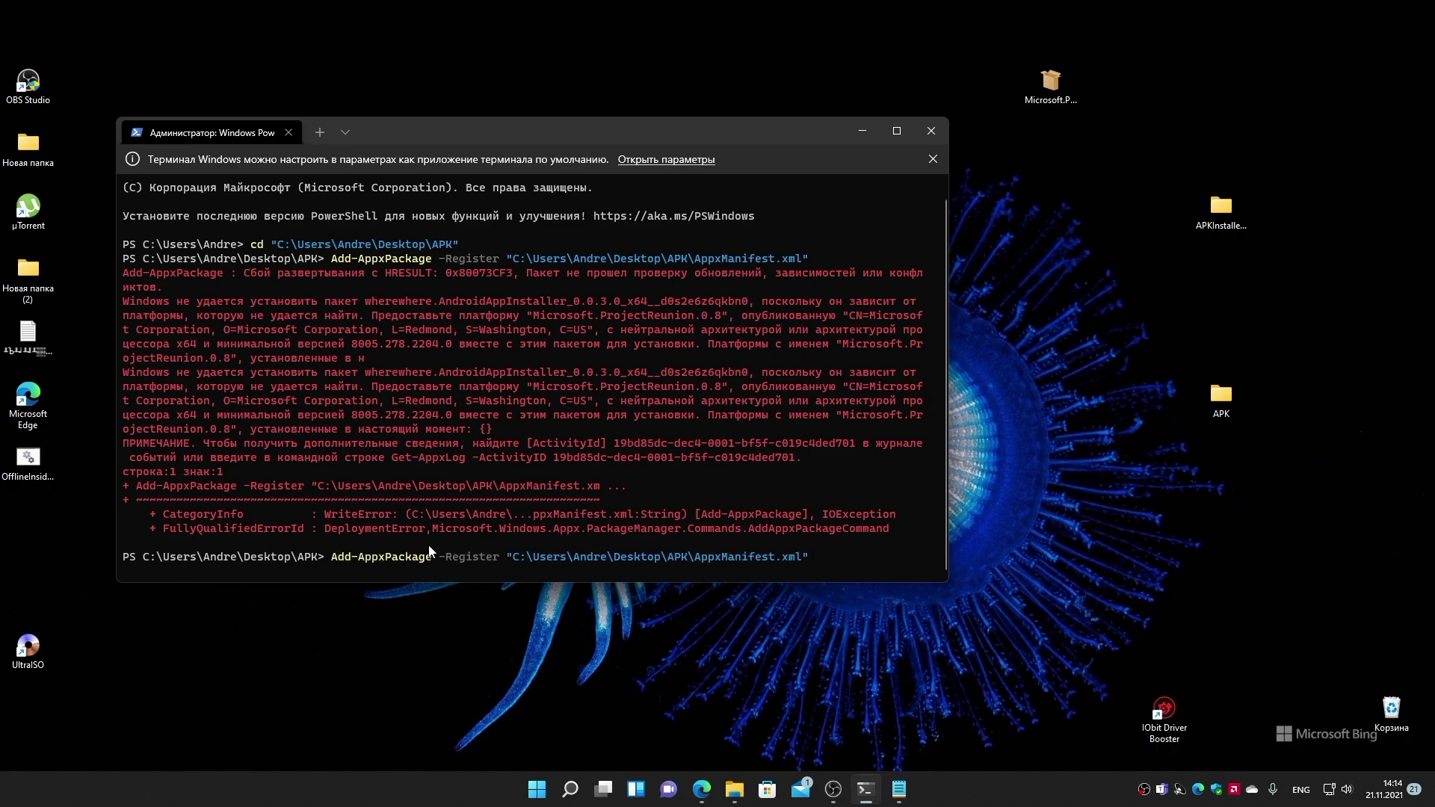
pyautogui.press('Return')
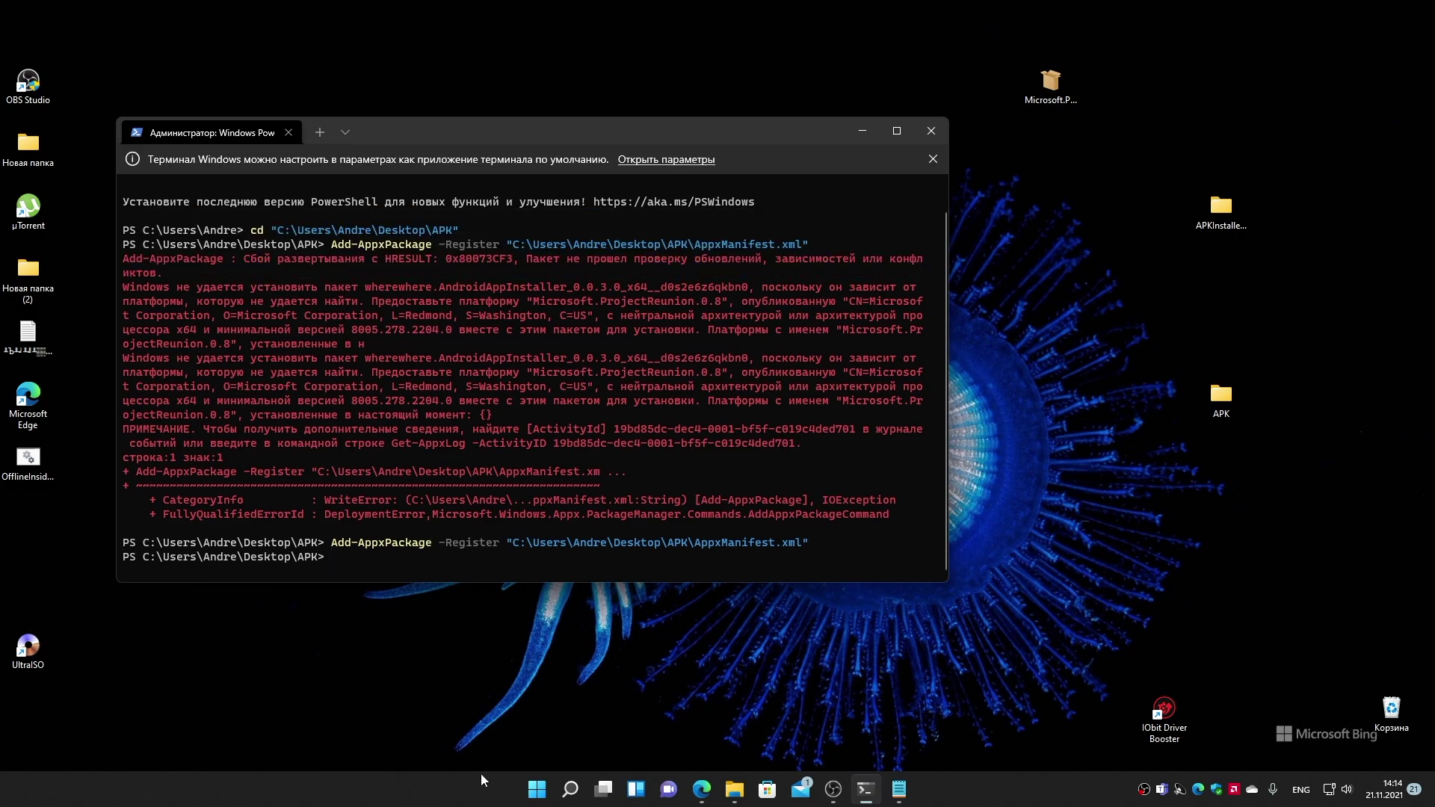
# Step: Launch APK Installer, accept the ADB download, and close the PowerShell and APK Installer windows
pyautogui.click(536, 788)
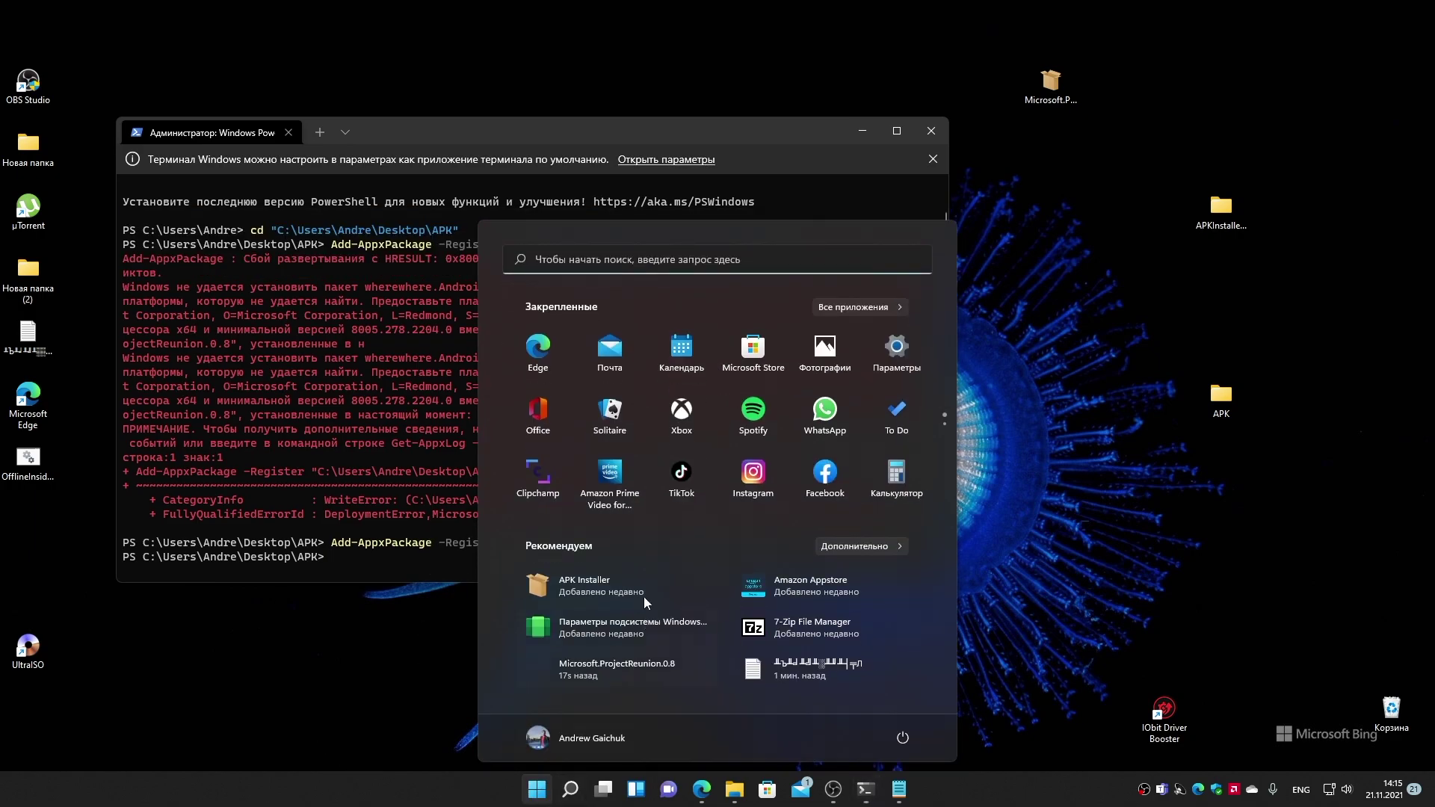
pyautogui.click(602, 587)
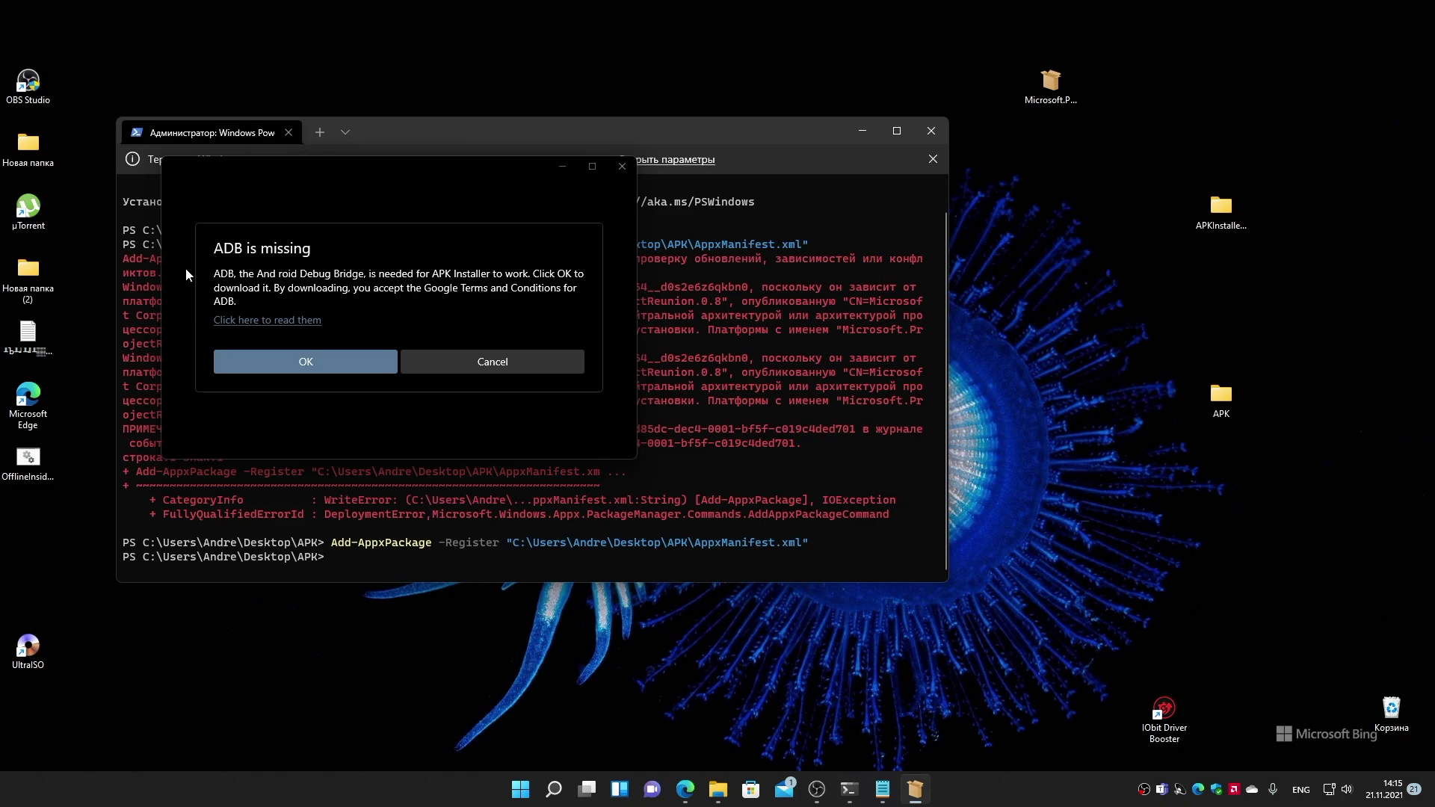
pyautogui.click(282, 370)
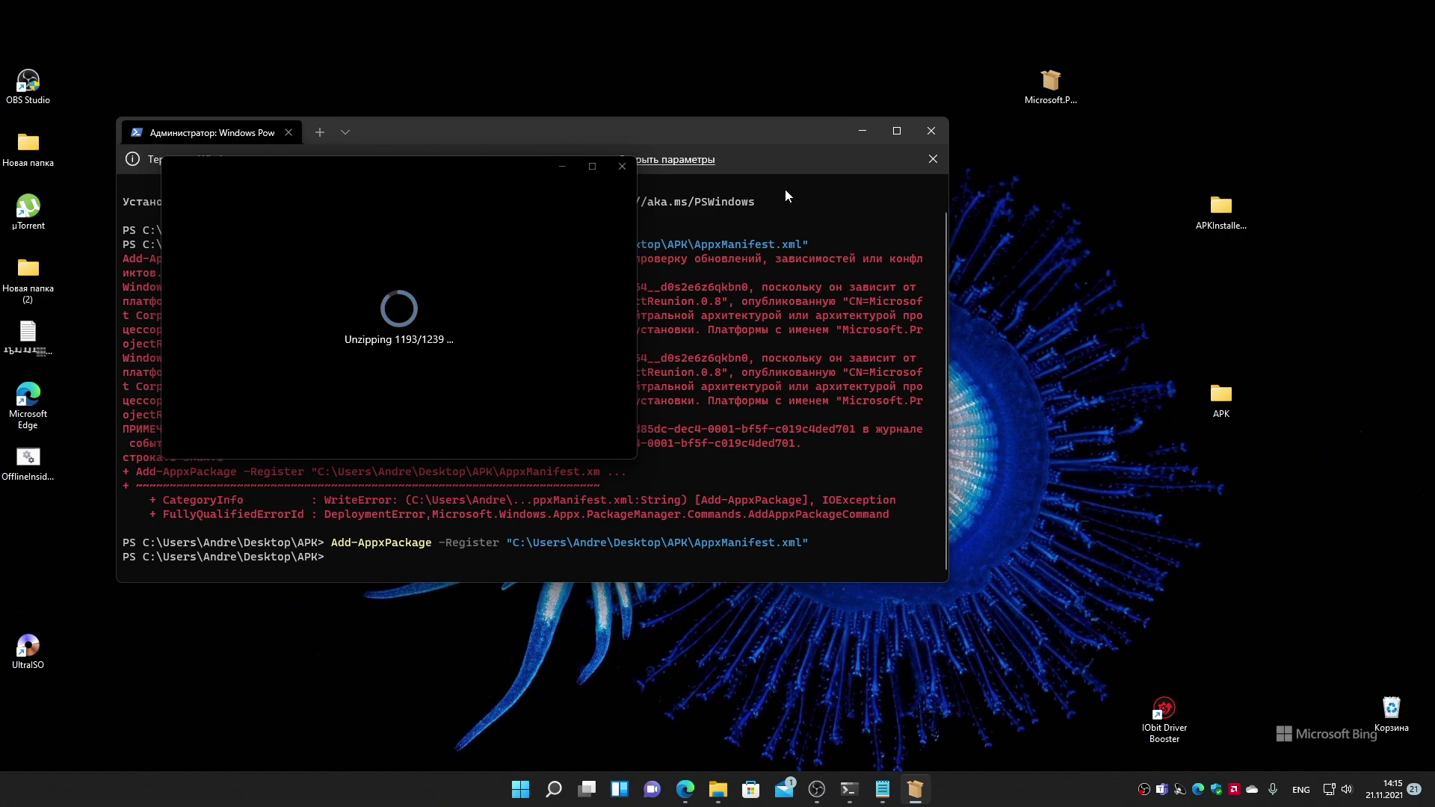
pyautogui.click(934, 131)
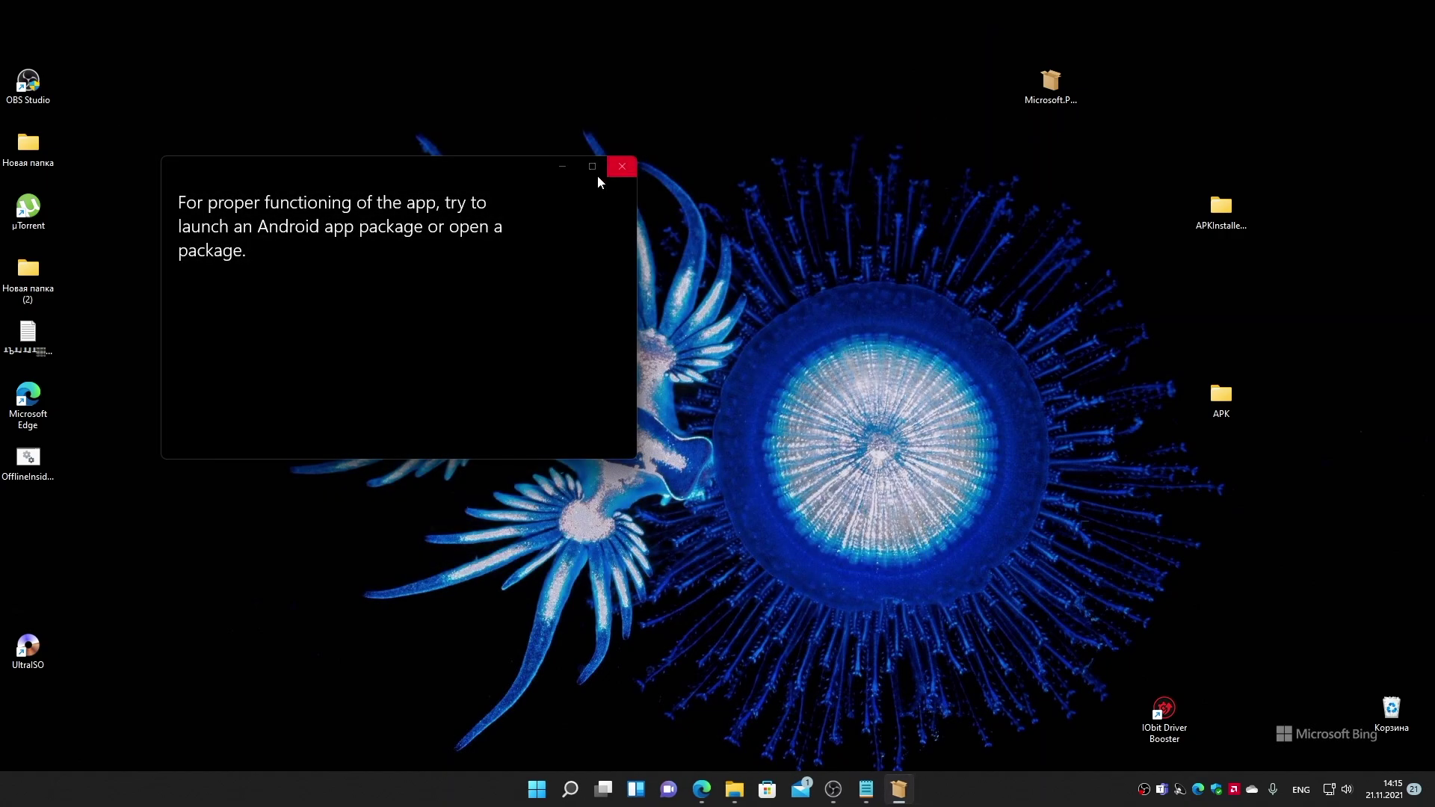
pyautogui.click(620, 167)
# Step: Search the system for "панель управления", open the Control Panel, and go to Programs and Features (Программы и компоненты)
pyautogui.moveTo(587, 790)
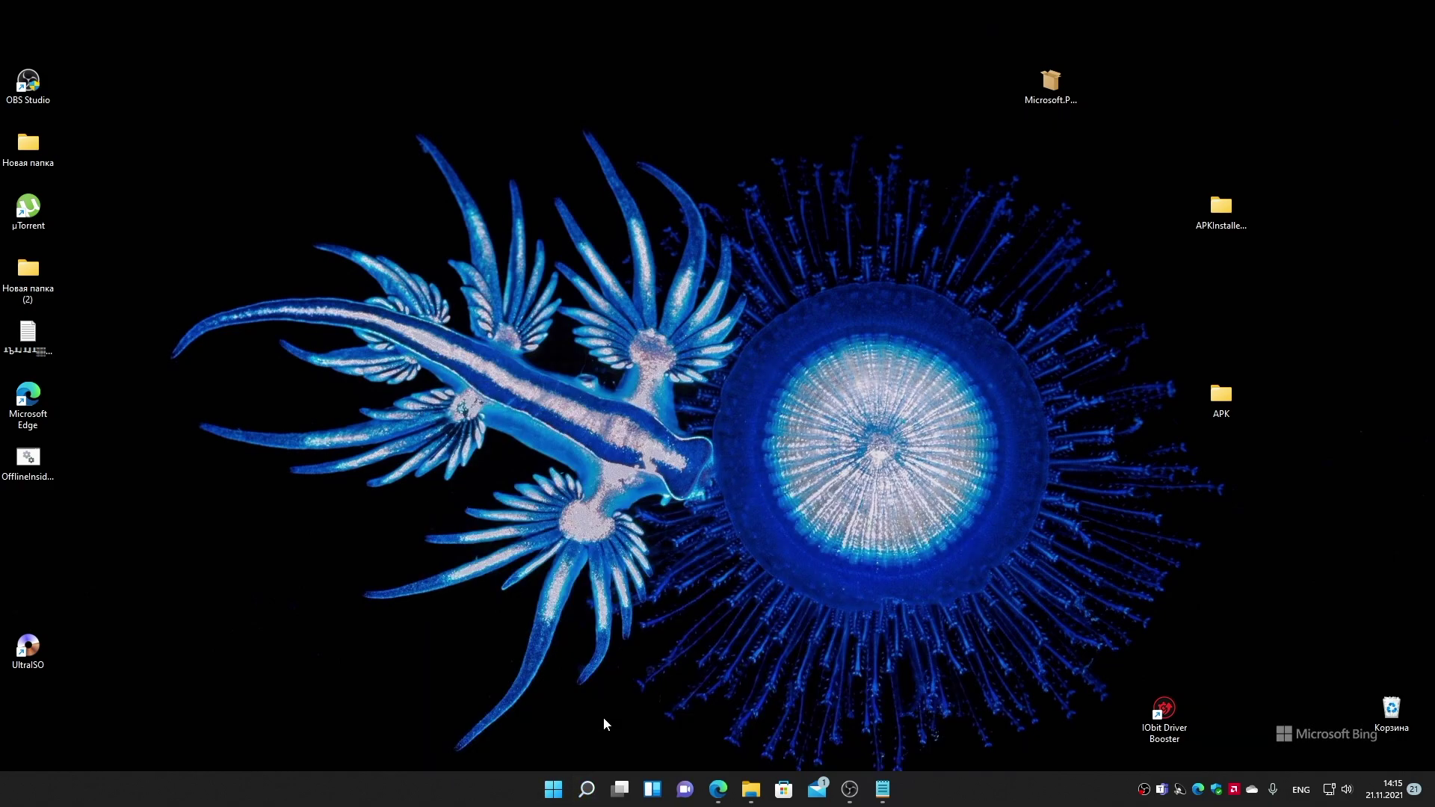
pyautogui.click(587, 789)
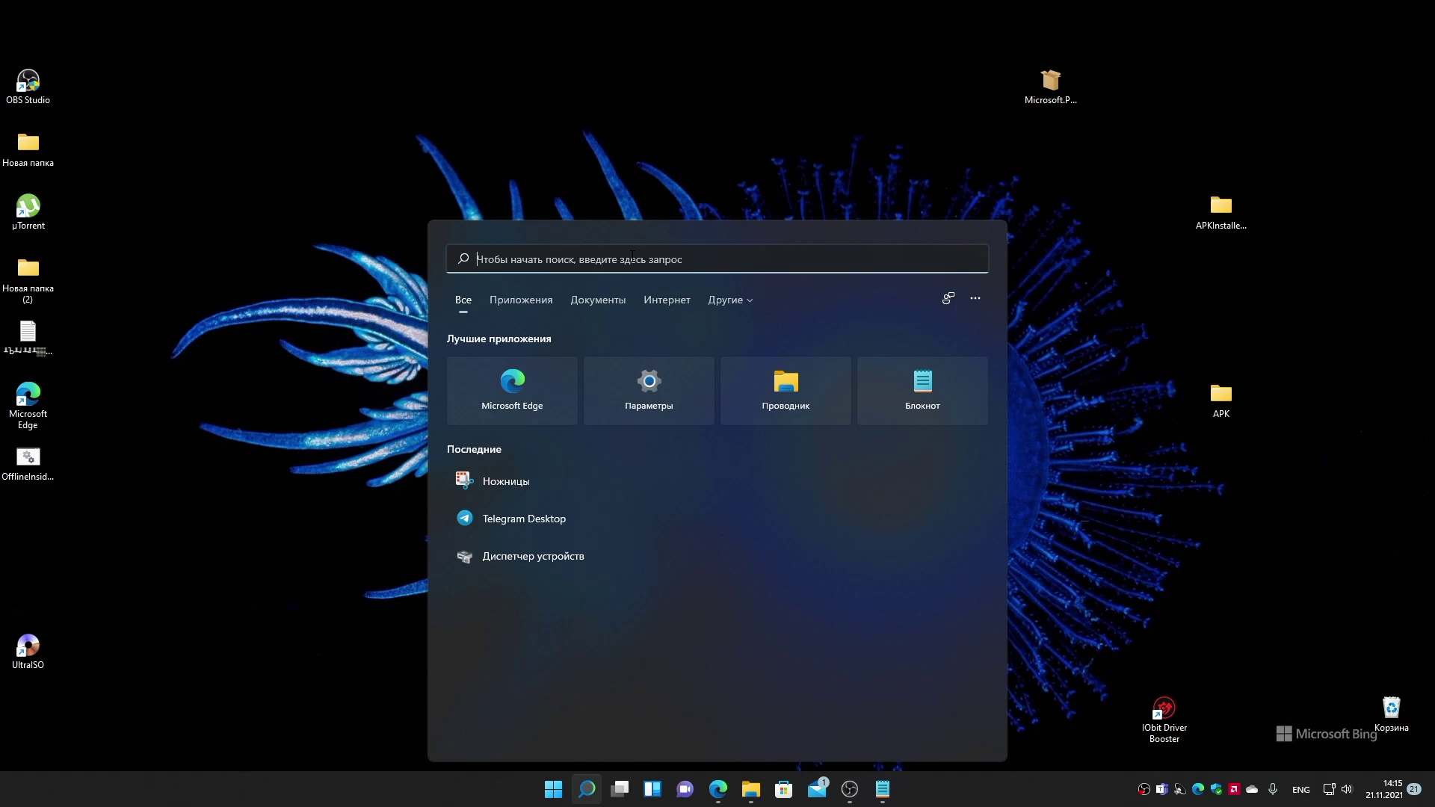
pyautogui.write('p')
pyautogui.press('BackSpace')
pyautogui.press('super+space')
pyautogui.write('панель управления')
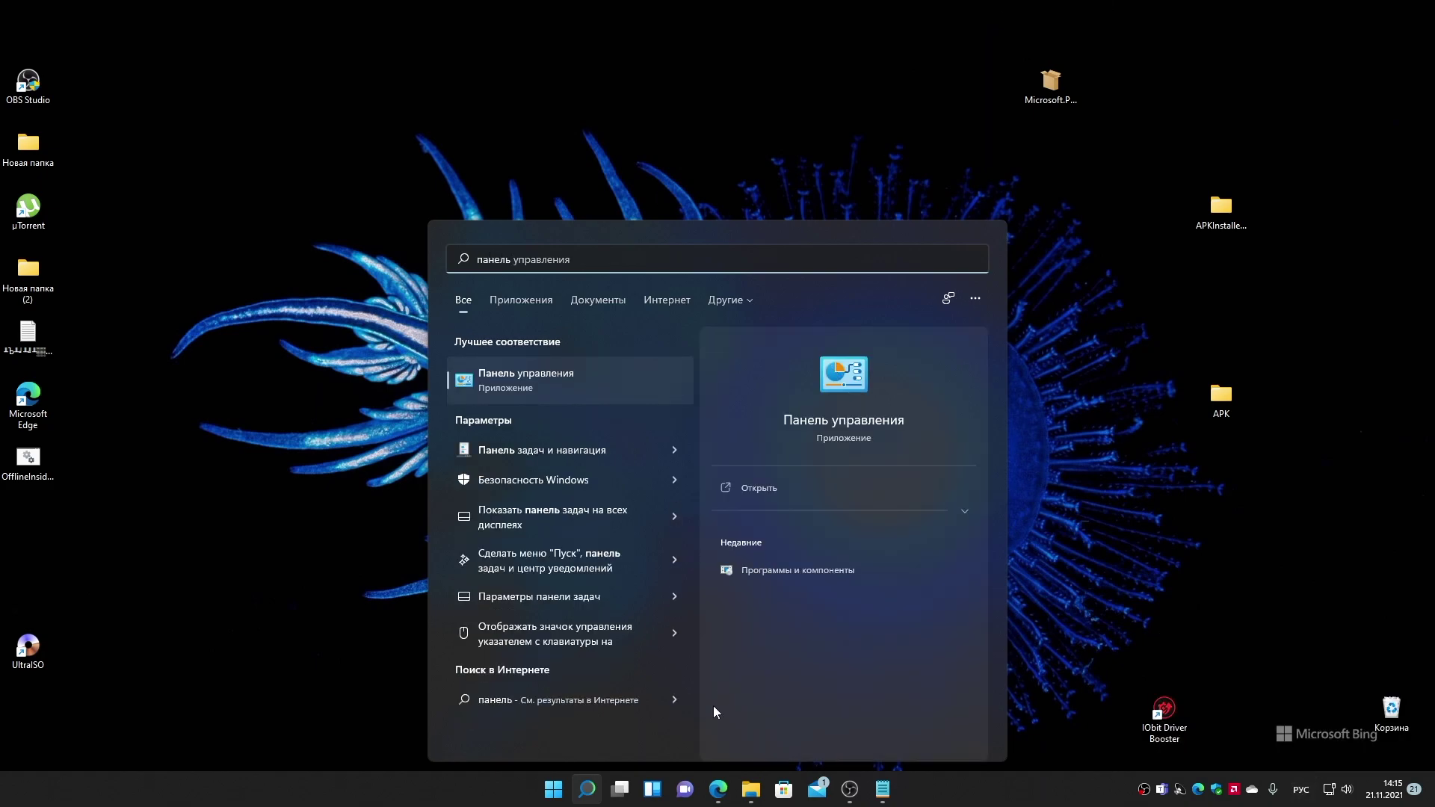
pyautogui.click(586, 398)
pyautogui.click(411, 410)
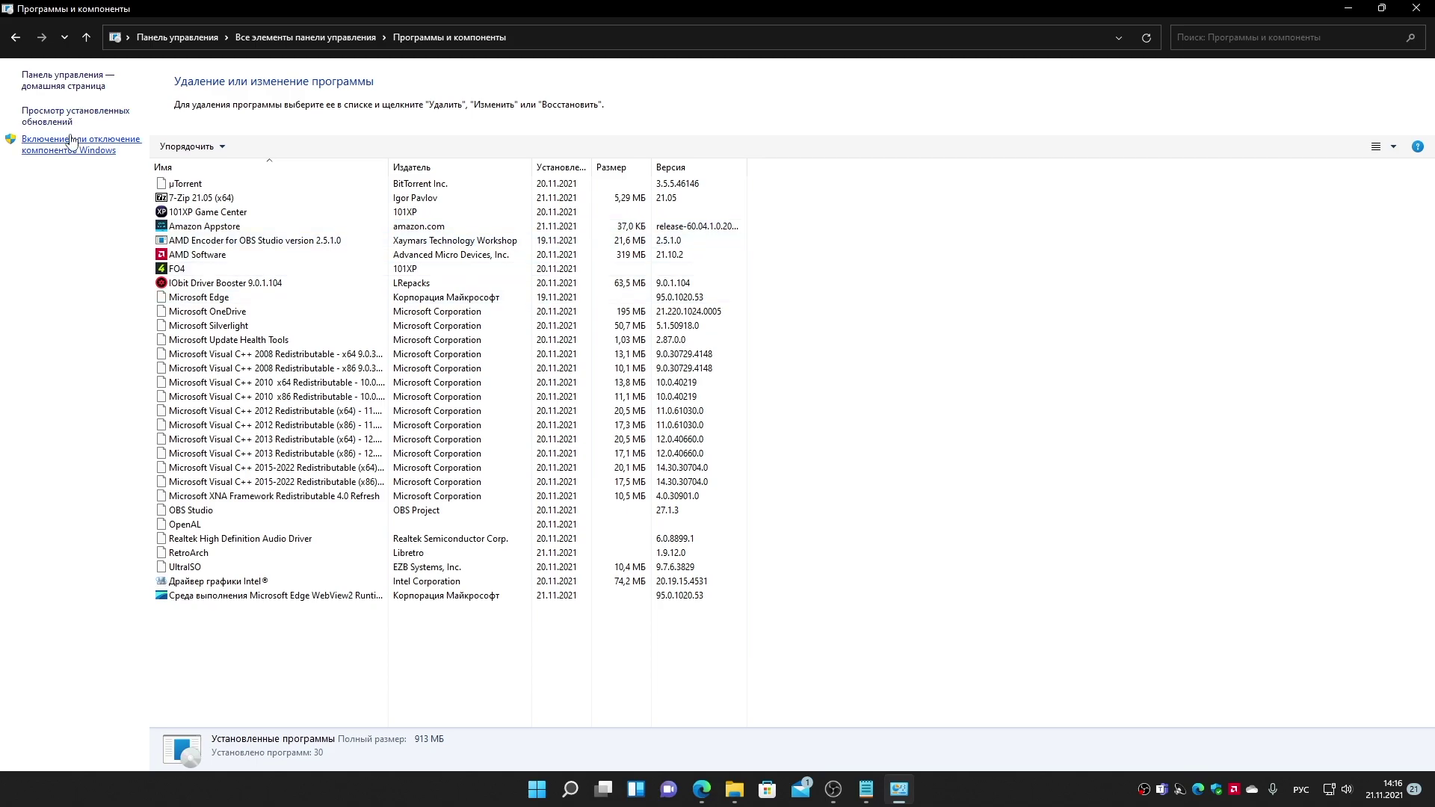
# Step: Open the list of Windows components, enlarge its window, and check the Virtual Machine Platform entry (Платформа виртуальной машины)
pyautogui.click(74, 151)
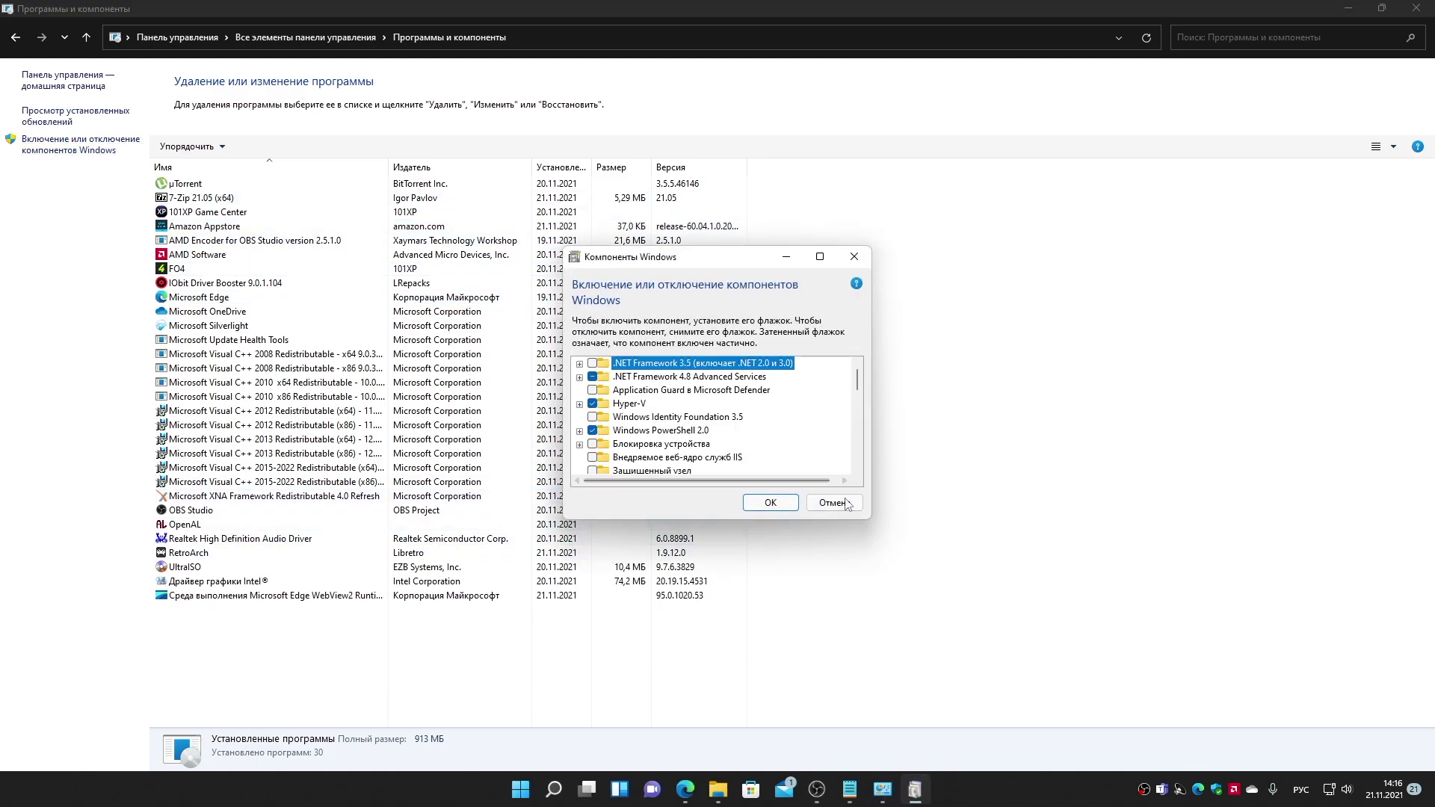
pyautogui.moveTo(872, 519); pyautogui.dragTo(1032, 772)
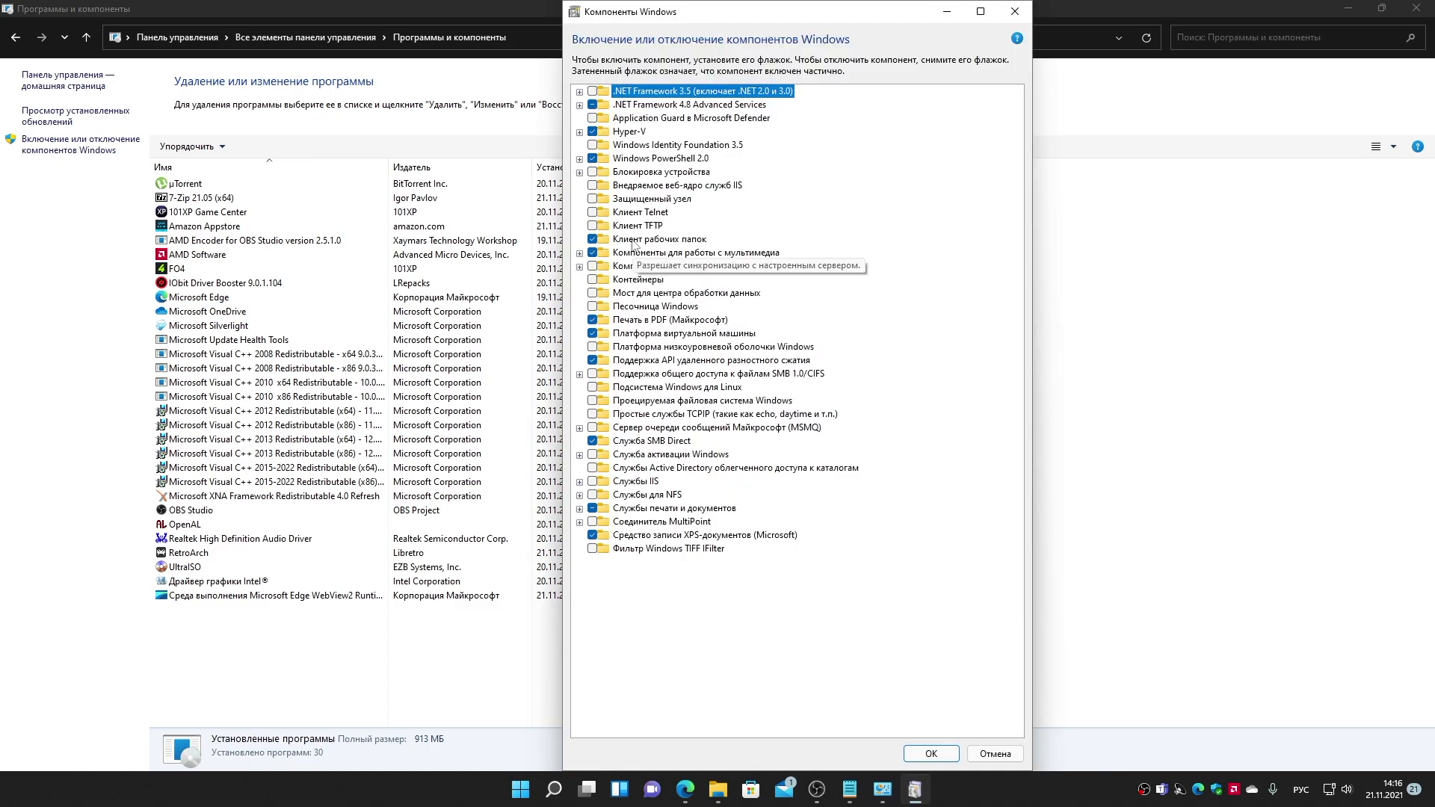
pyautogui.click(642, 335)
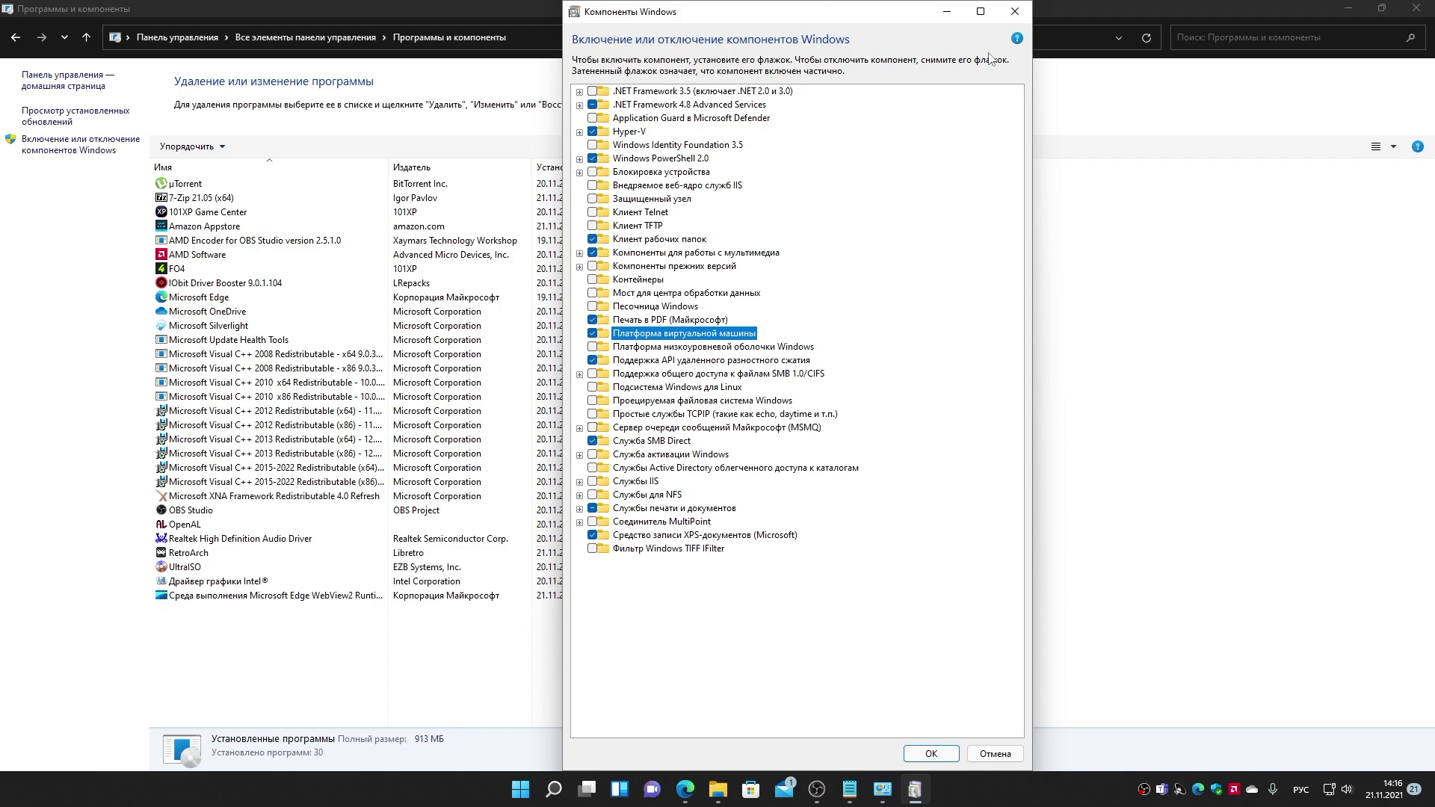
# Step: Open the Windows Subsystem for Android settings (Параметры подсистемы Windows для Android)
pyautogui.click(535, 787)
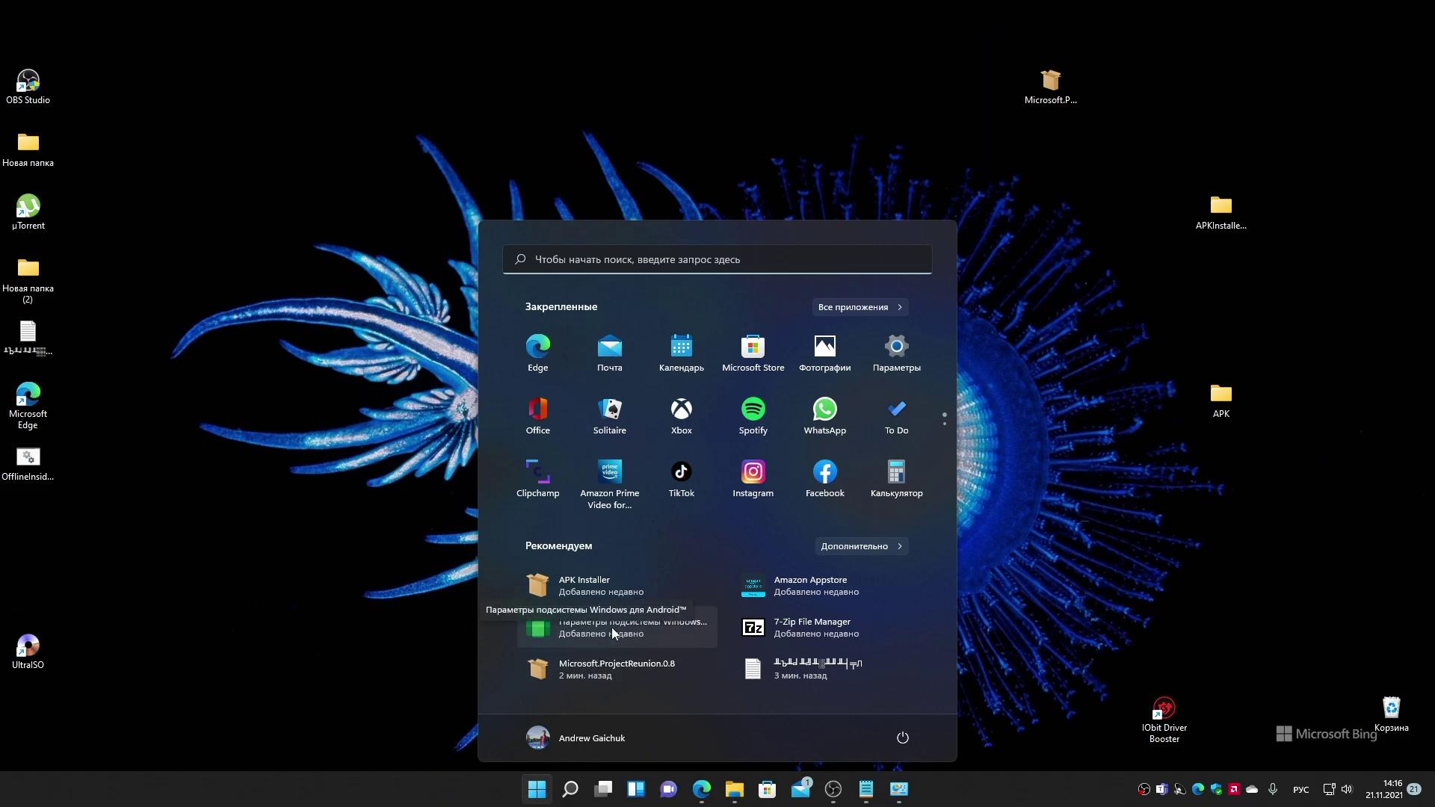
pyautogui.click(616, 632)
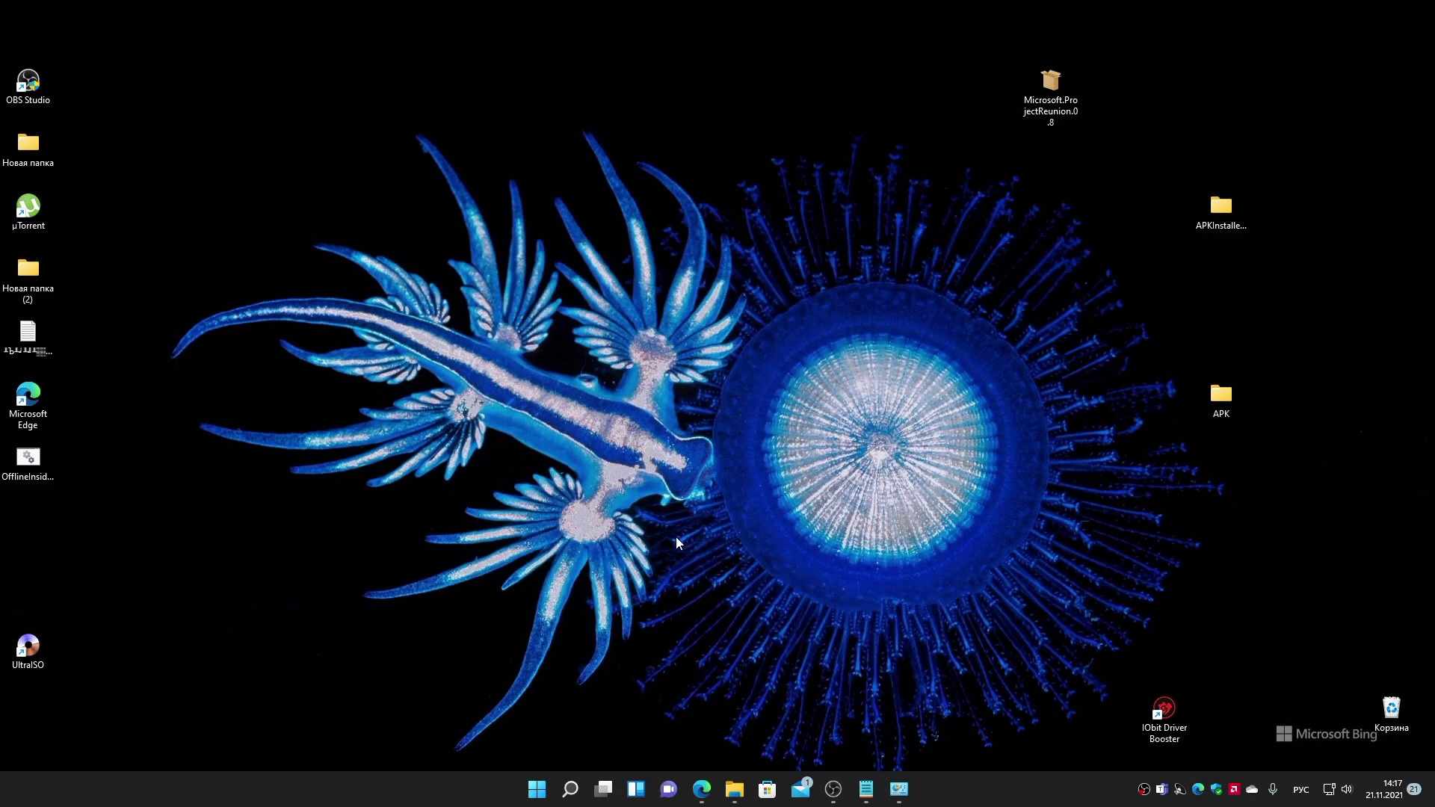
# Step: Switch to Microsoft Edge and search Yandex for Aurora Store in a new tab
pyautogui.click(702, 789)
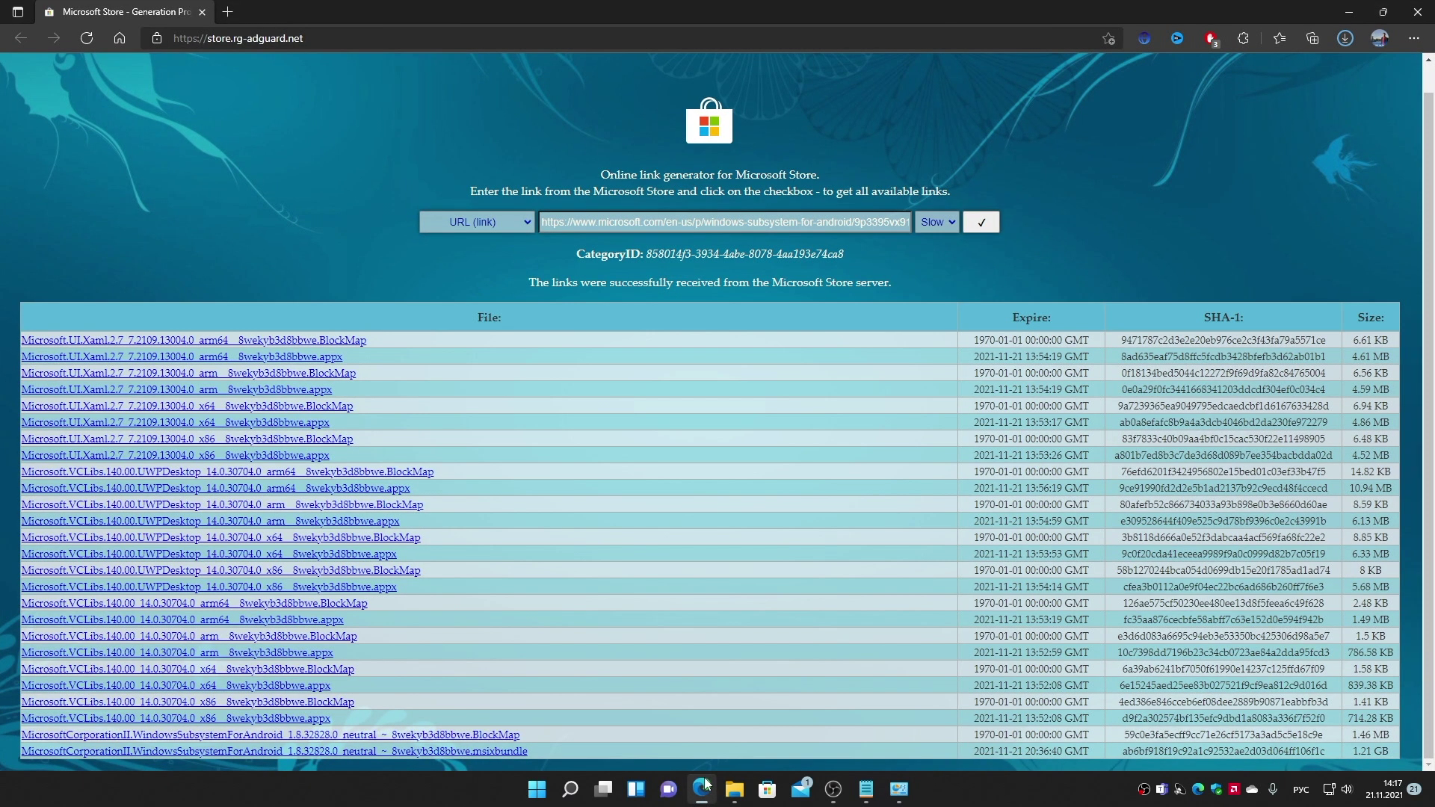
pyautogui.click(229, 12)
pyautogui.write('фгкщк')
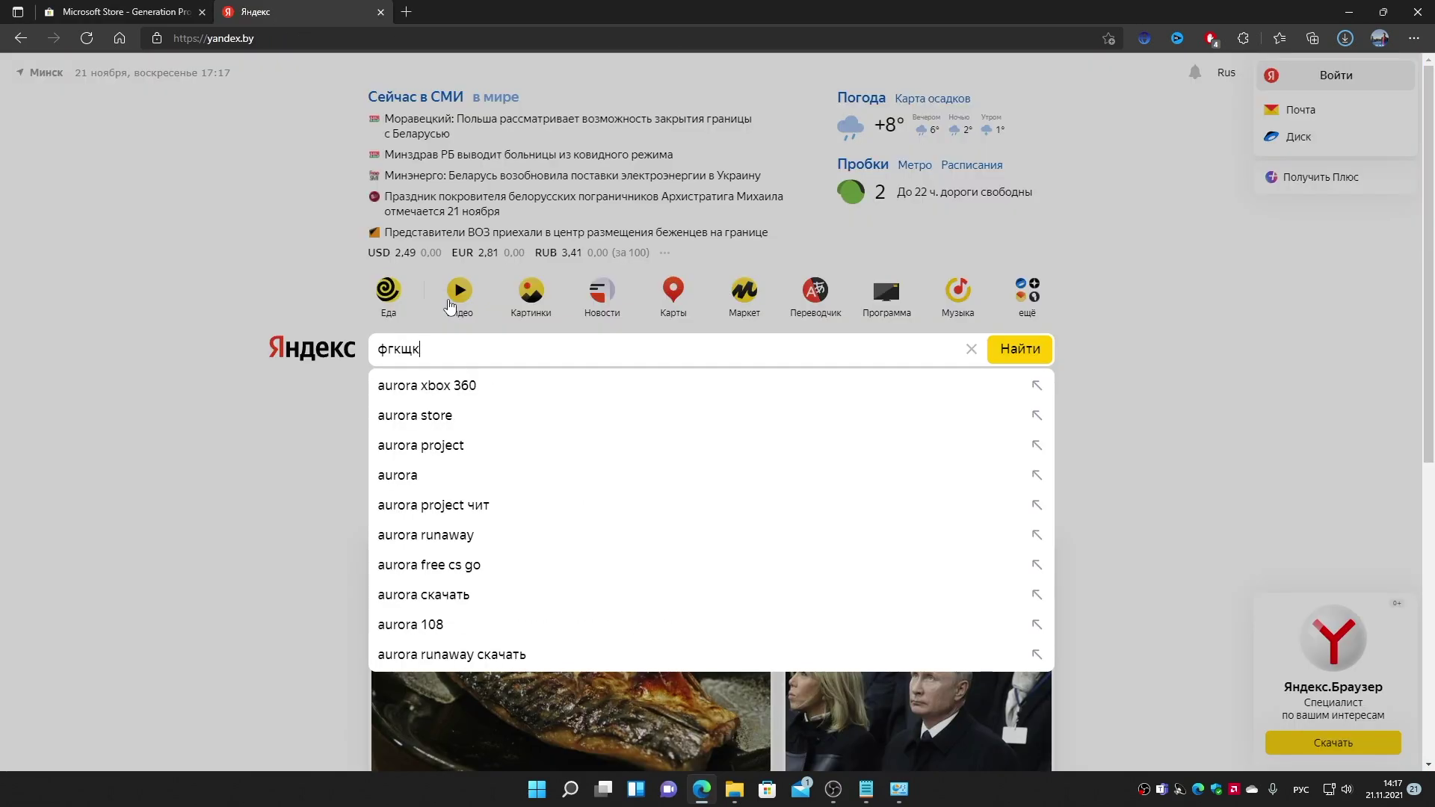
pyautogui.write('ф ыещку')
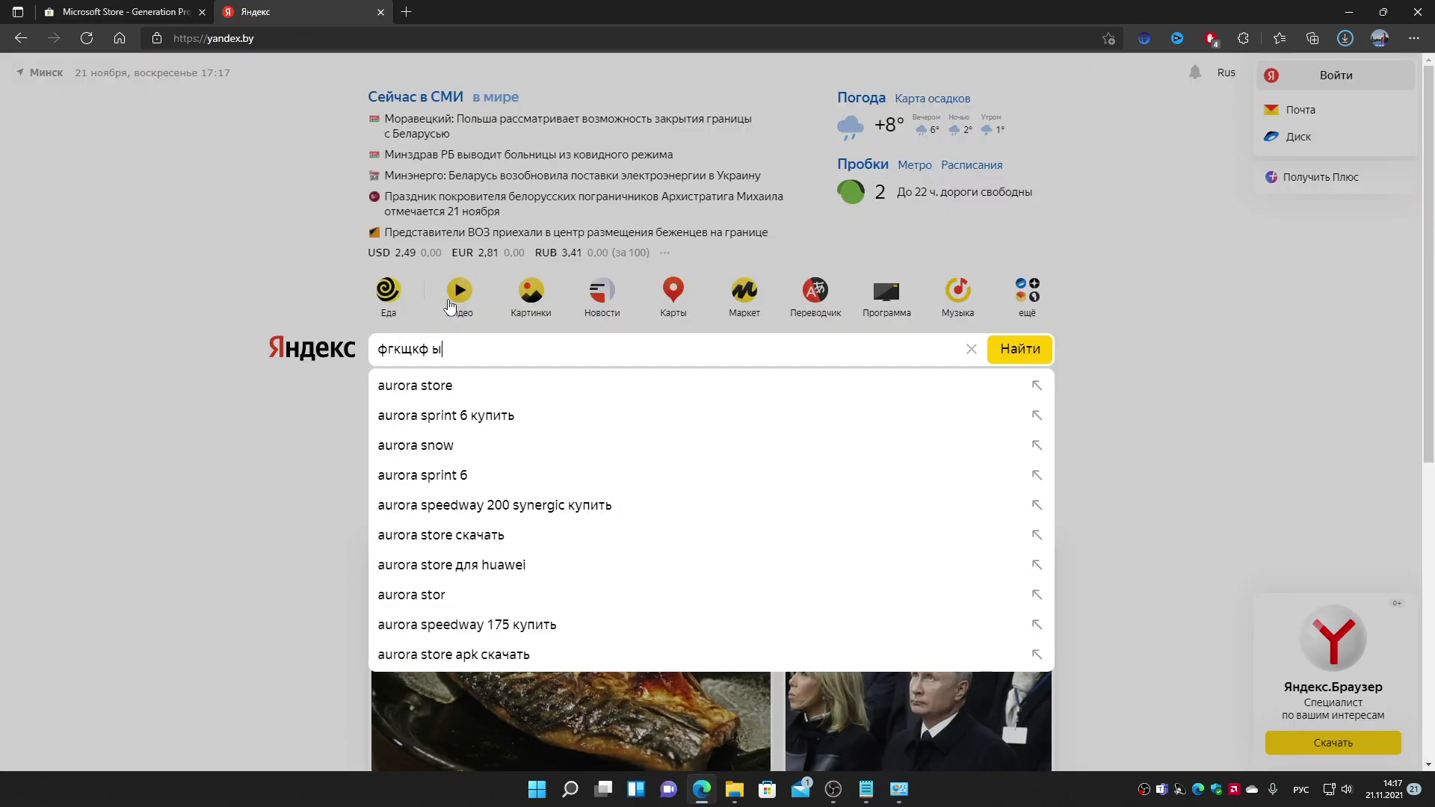
pyautogui.press('Return')
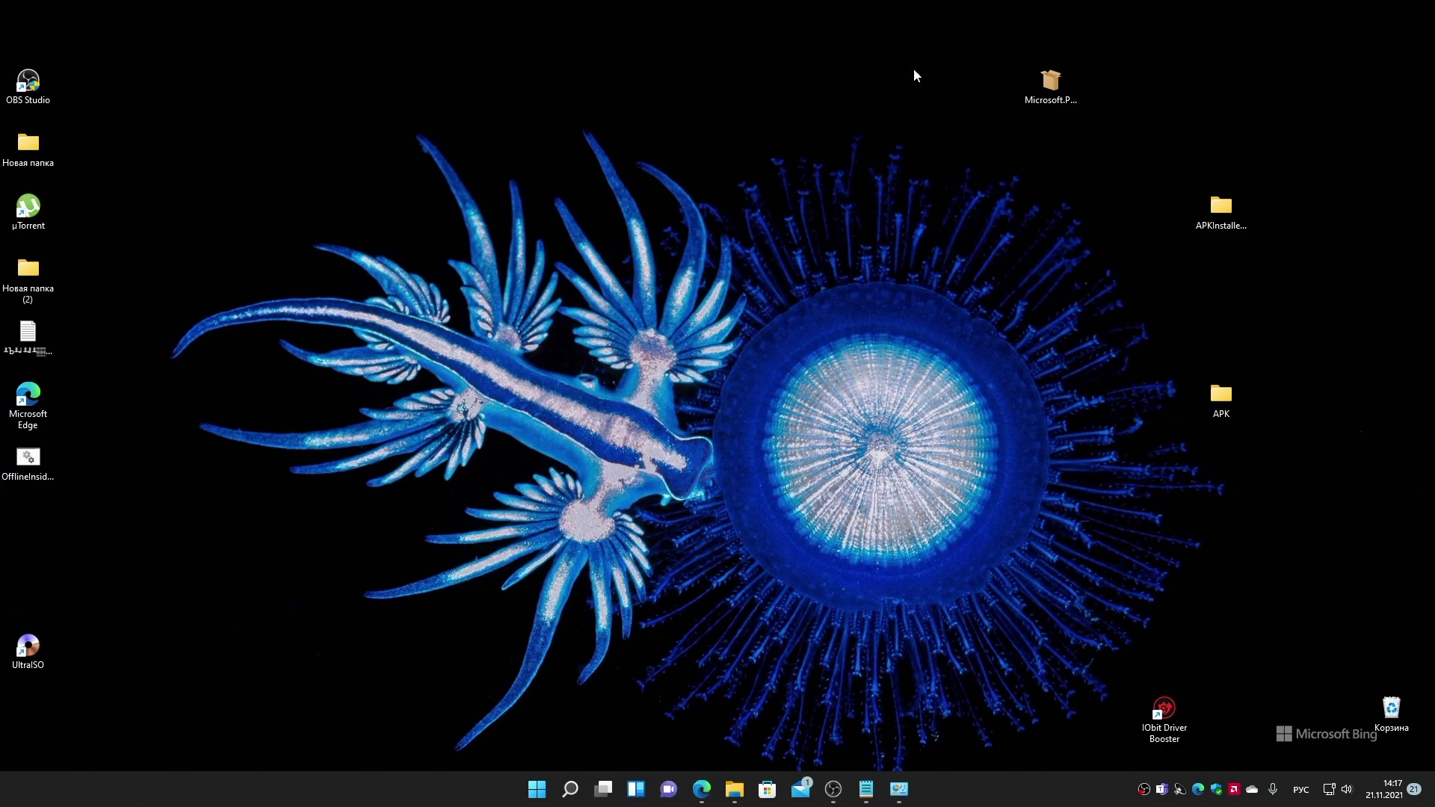
# Step: Open aurorastore_4.0.7 from the Downloads folder and install Aurora Store with "Launch when ready" disabled
pyautogui.moveTo(735, 789)
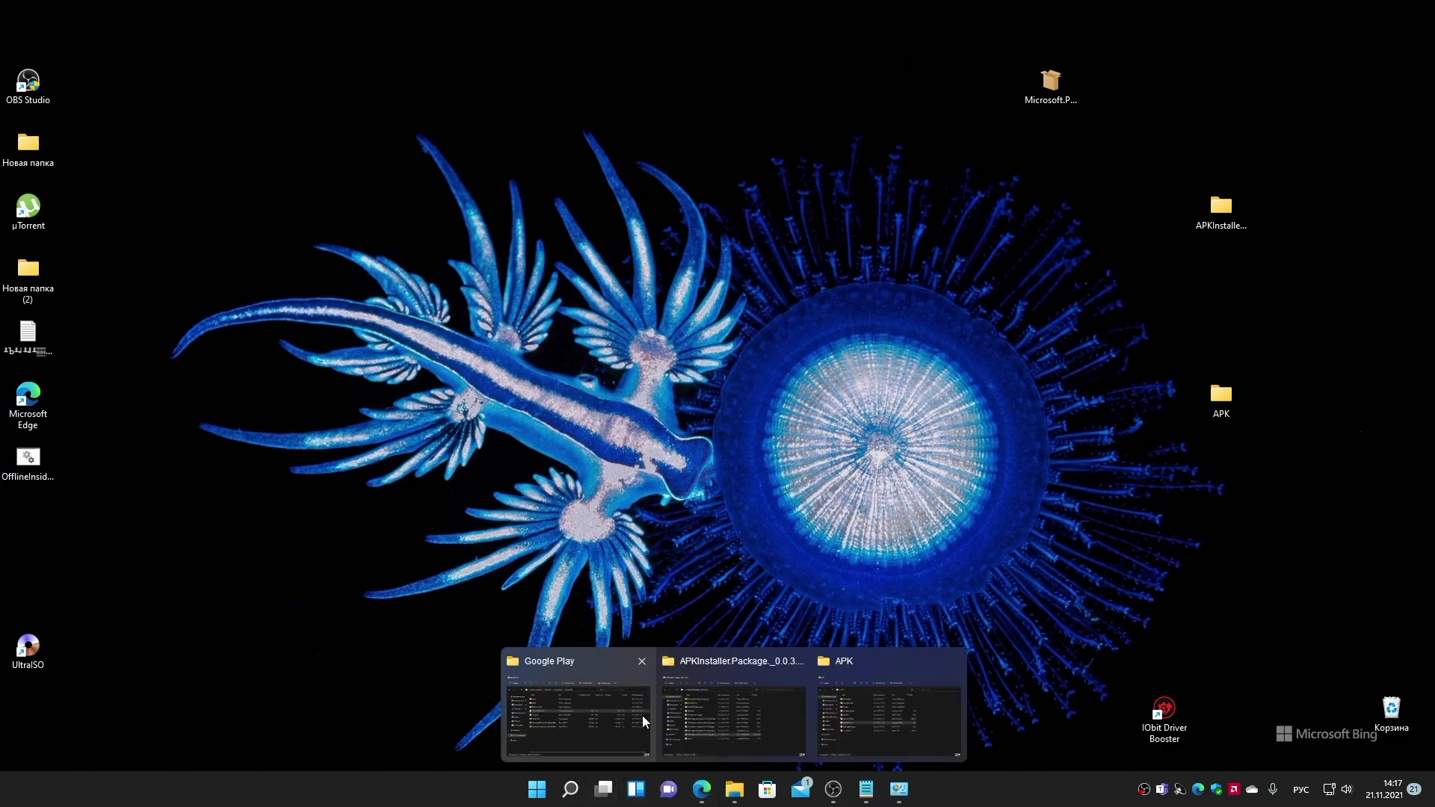
pyautogui.click(854, 700)
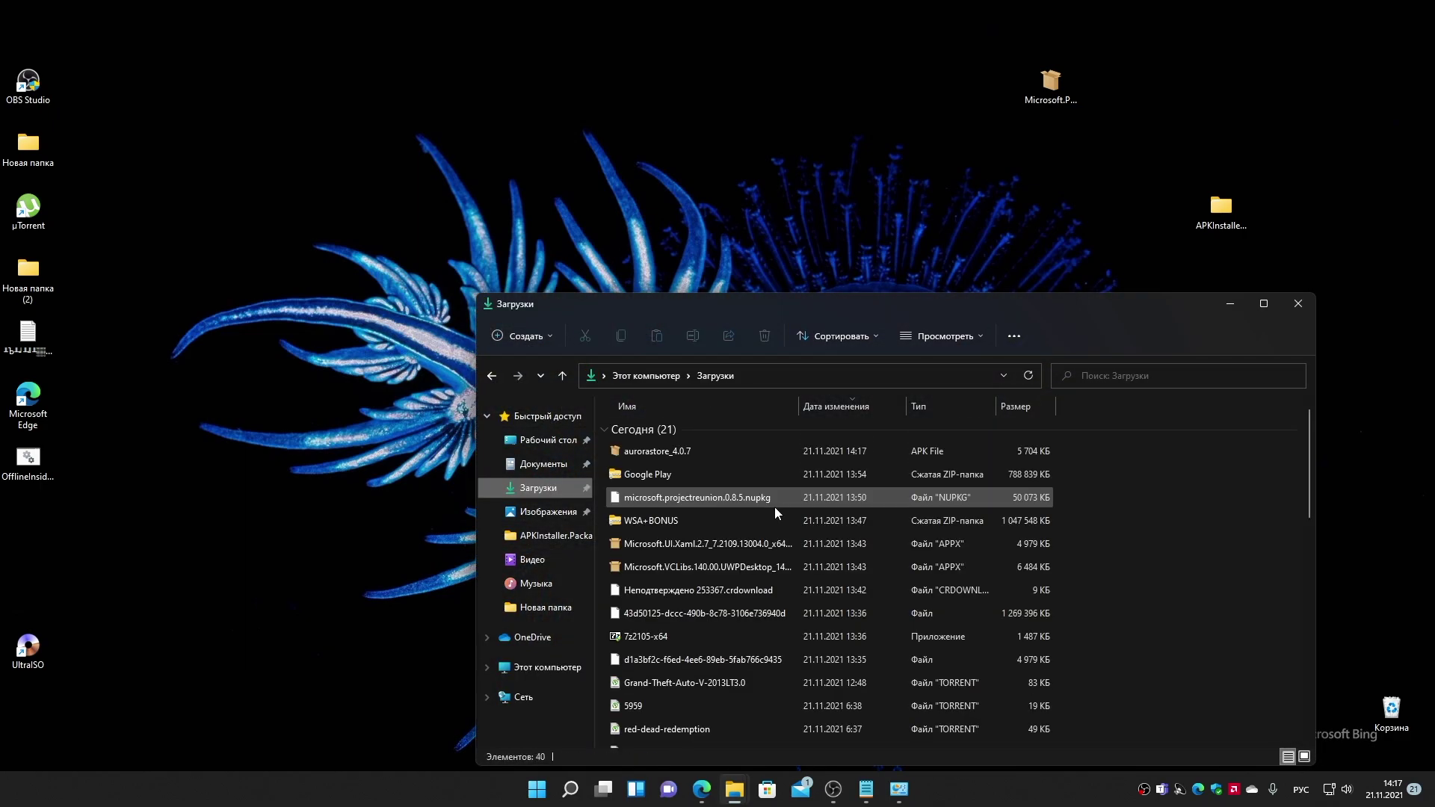
pyautogui.click(650, 449)
pyautogui.doubleClick(646, 452)
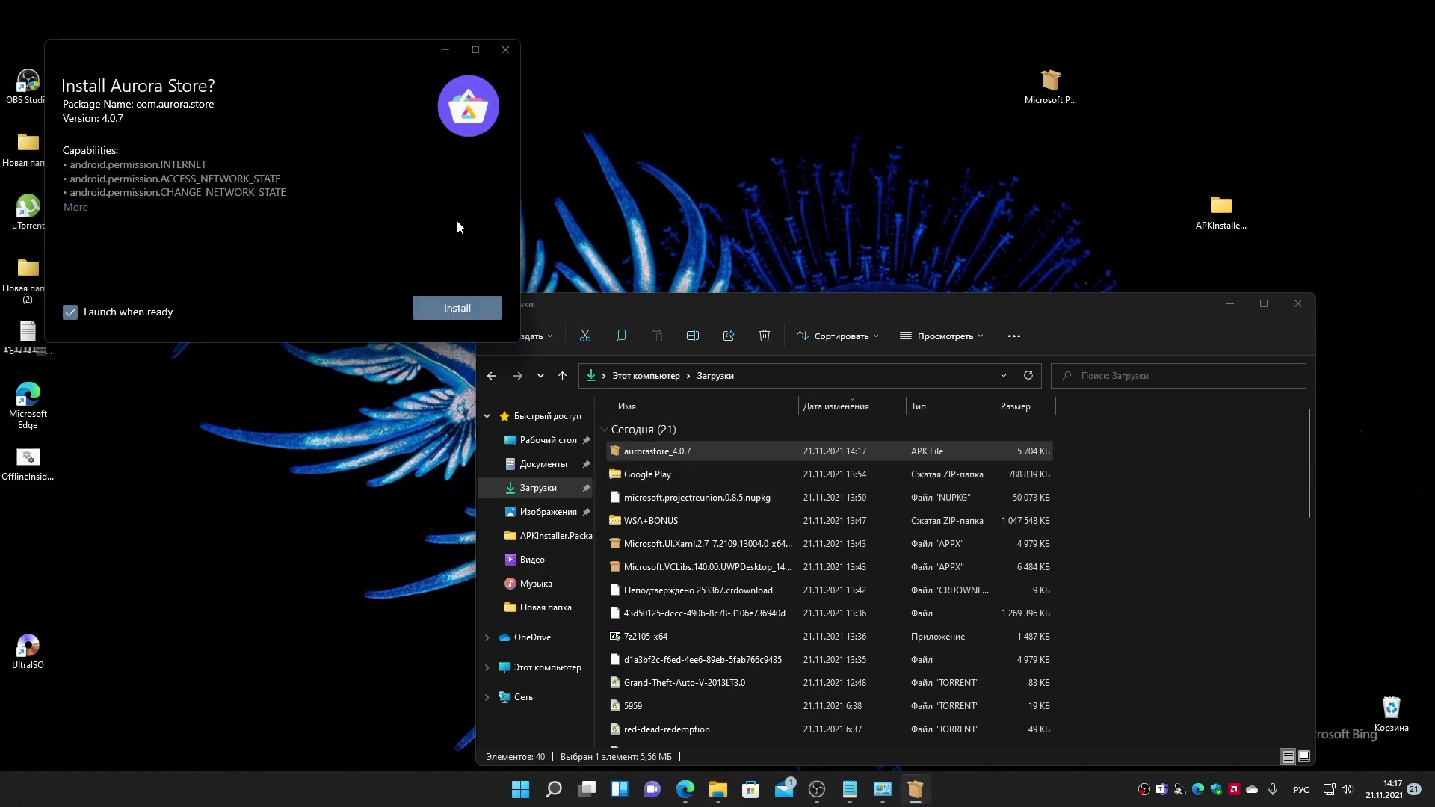
pyautogui.click(69, 311)
pyautogui.click(439, 317)
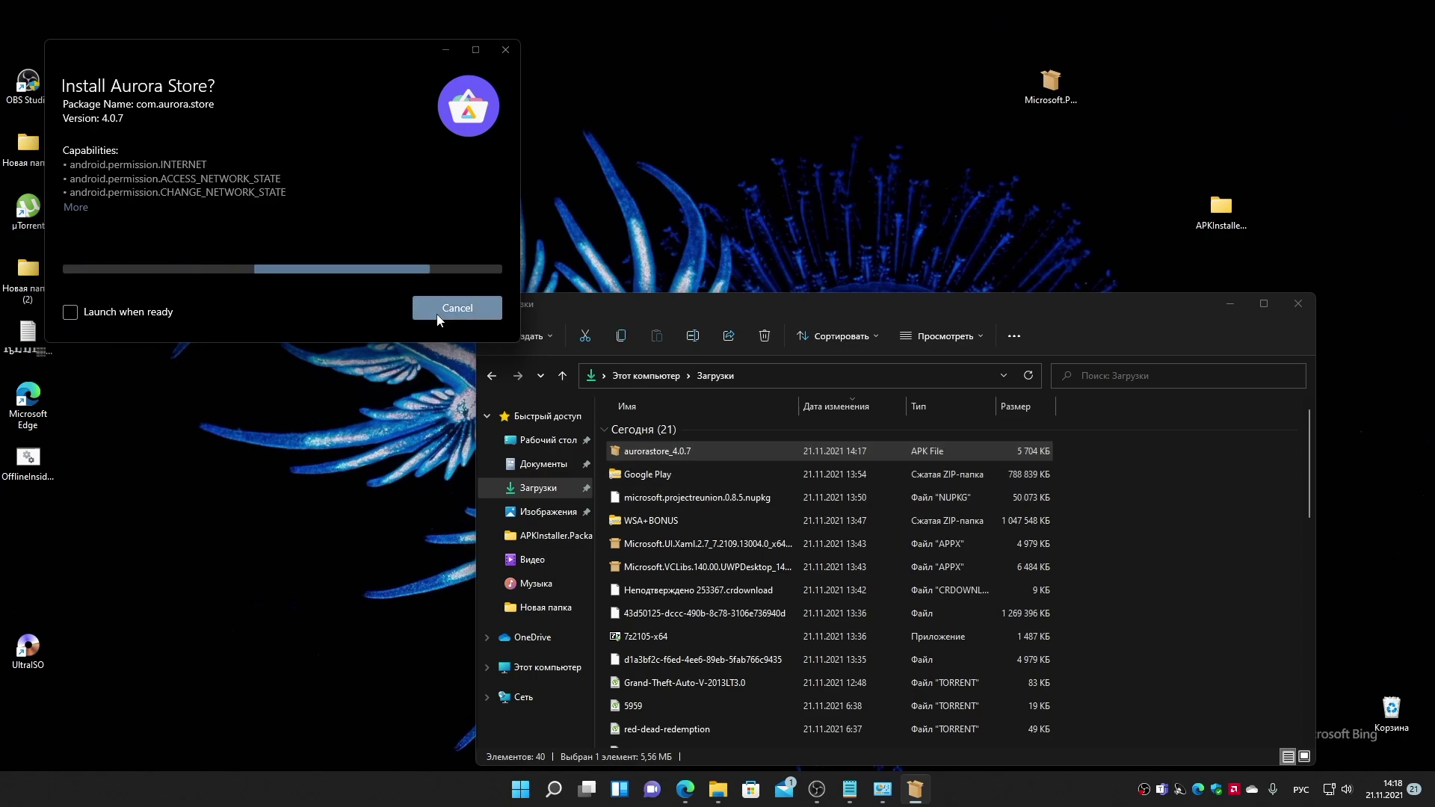
# Step: Launch Aurora Store, continue past its welcome page, and accept the terms of service
pyautogui.click(537, 788)
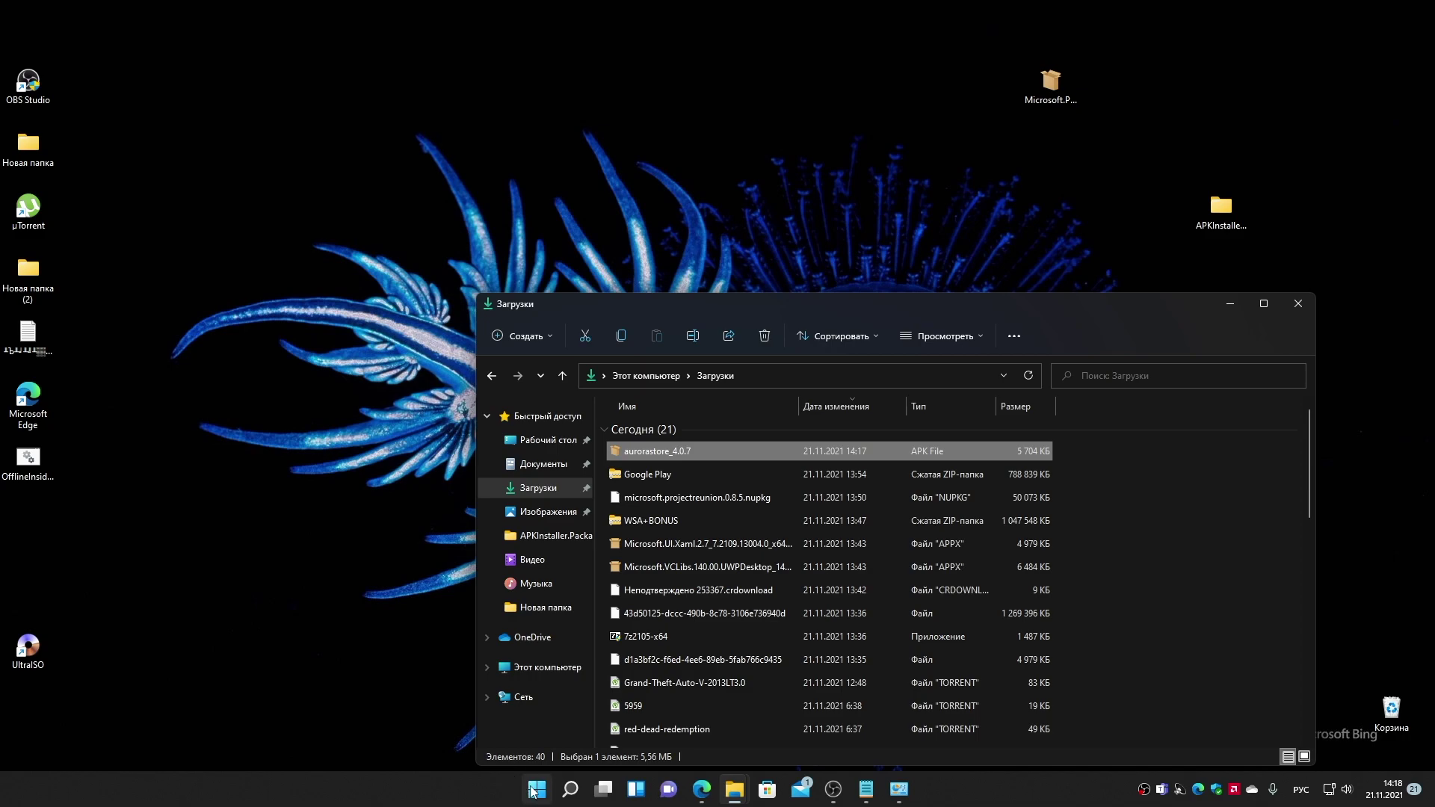
pyautogui.click(536, 788)
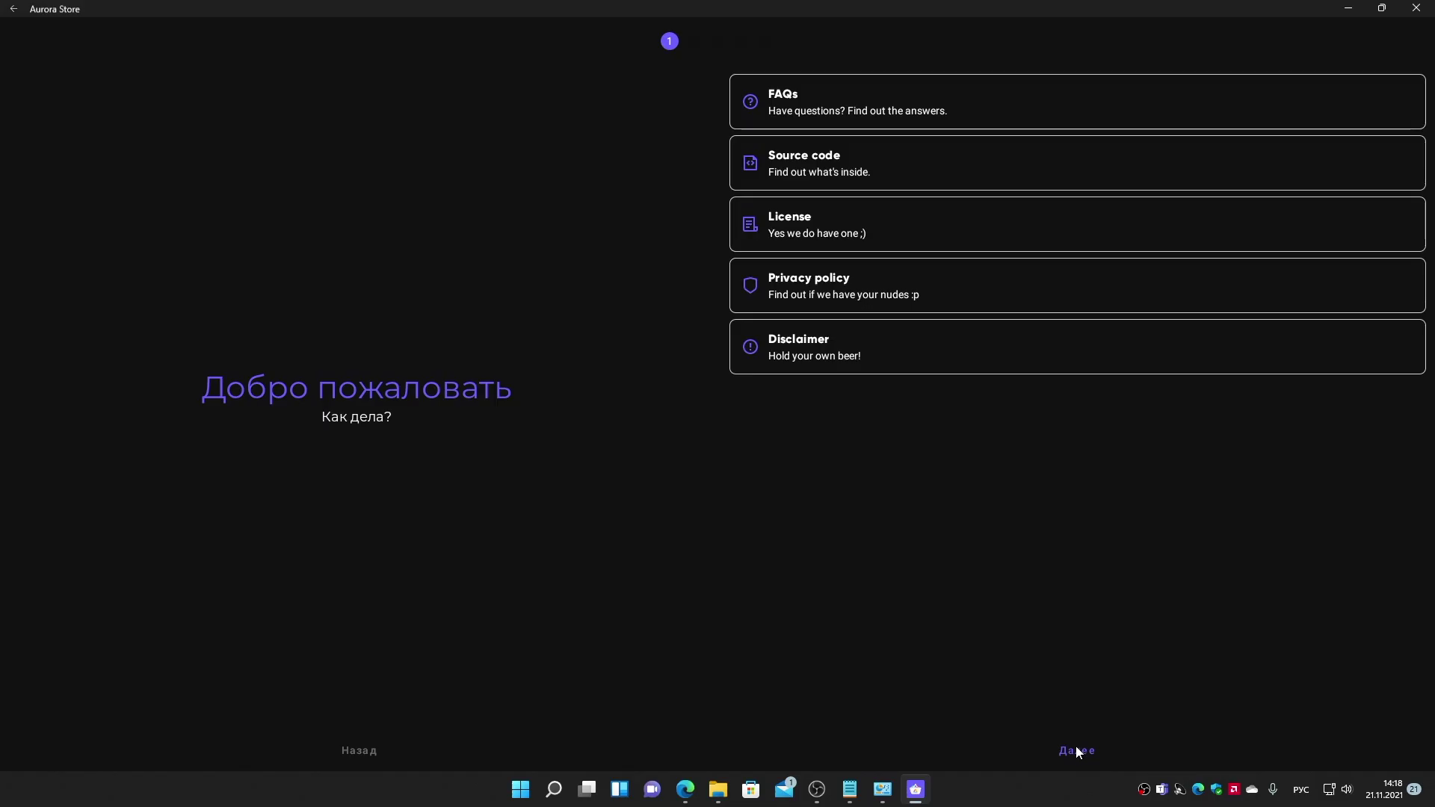
pyautogui.click(1076, 750)
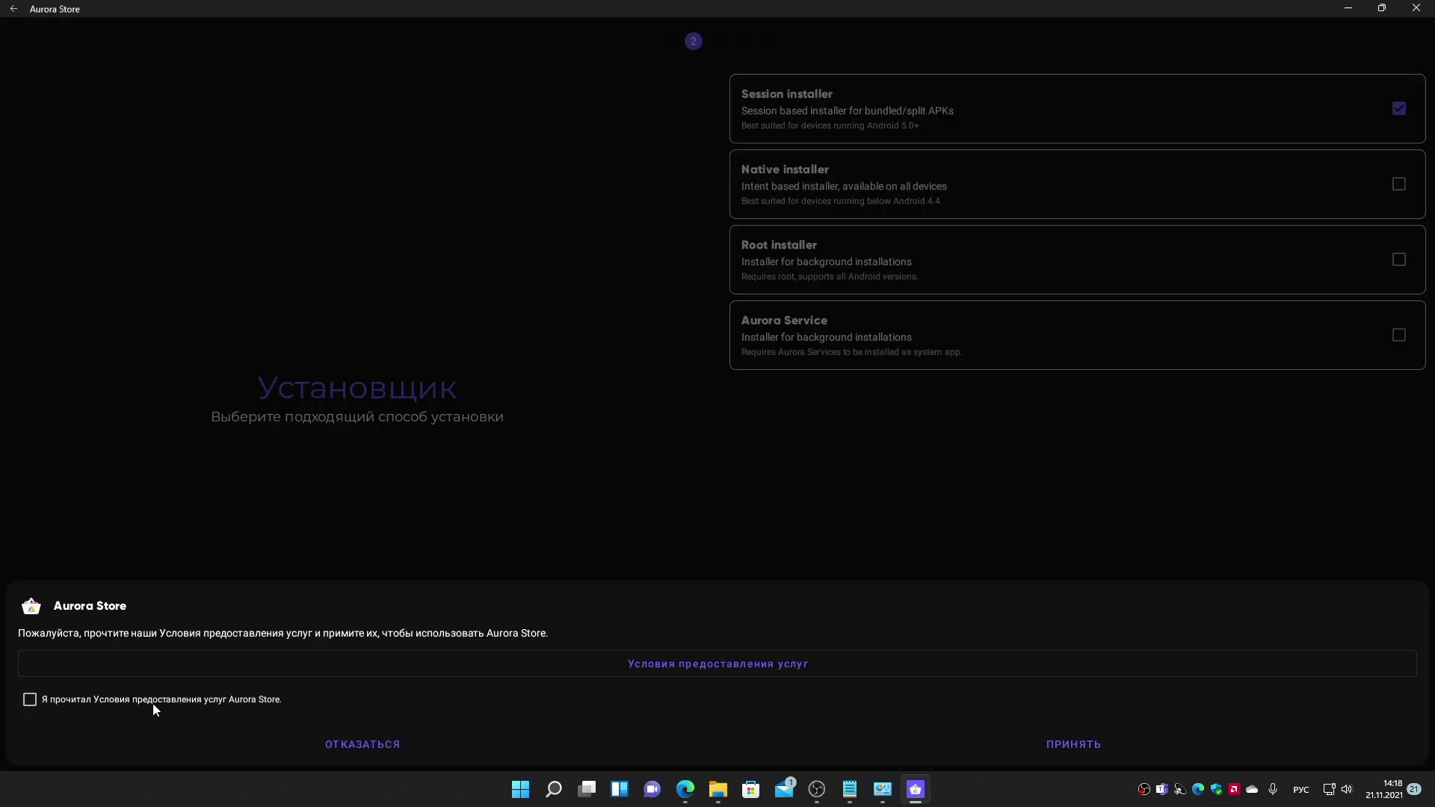
pyautogui.click(54, 700)
pyautogui.click(1056, 747)
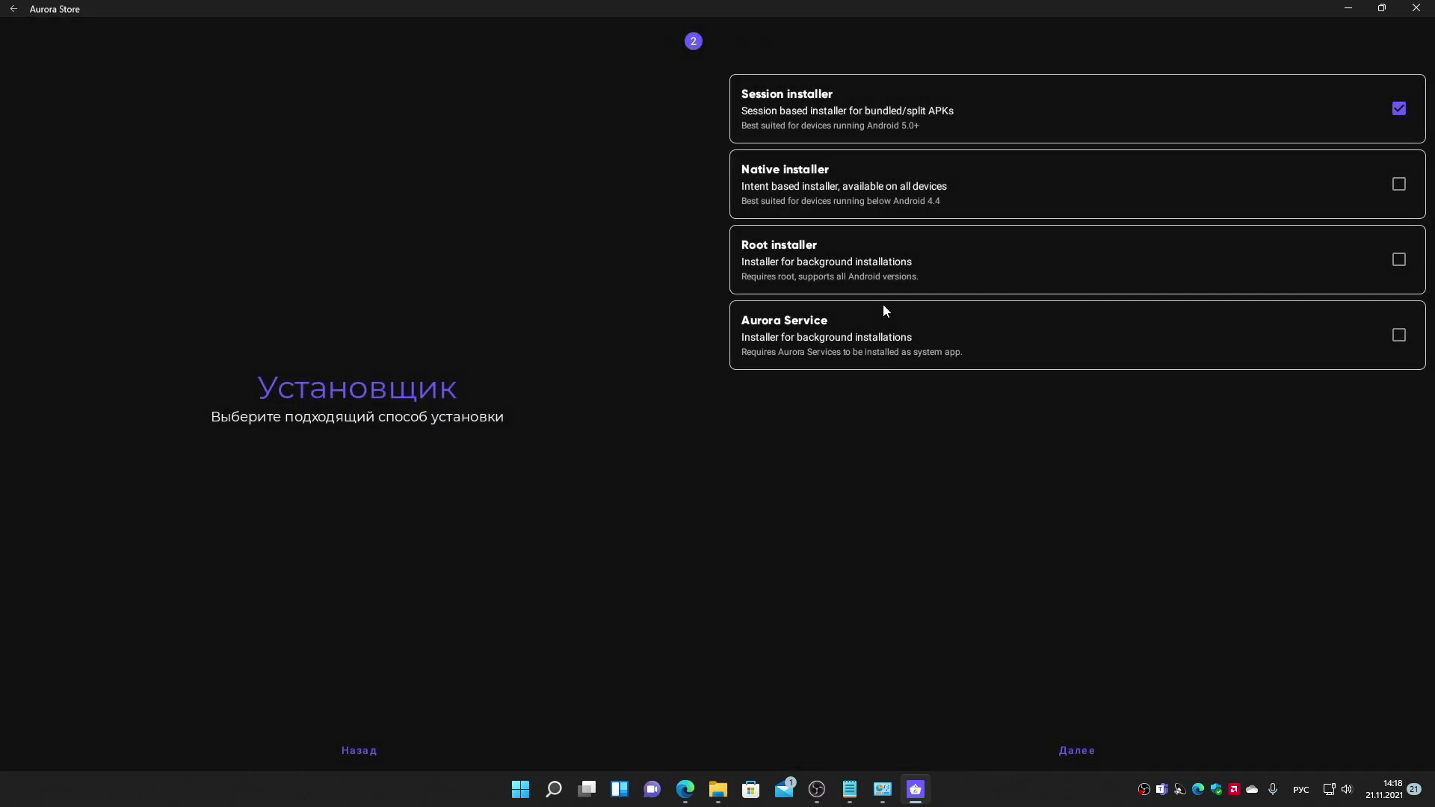
# Step: Proceed through the Aurora Store setup pages and choose the green accent colour
pyautogui.moveTo(855, 269); pyautogui.dragTo(815, 145)
pyautogui.click(807, 101)
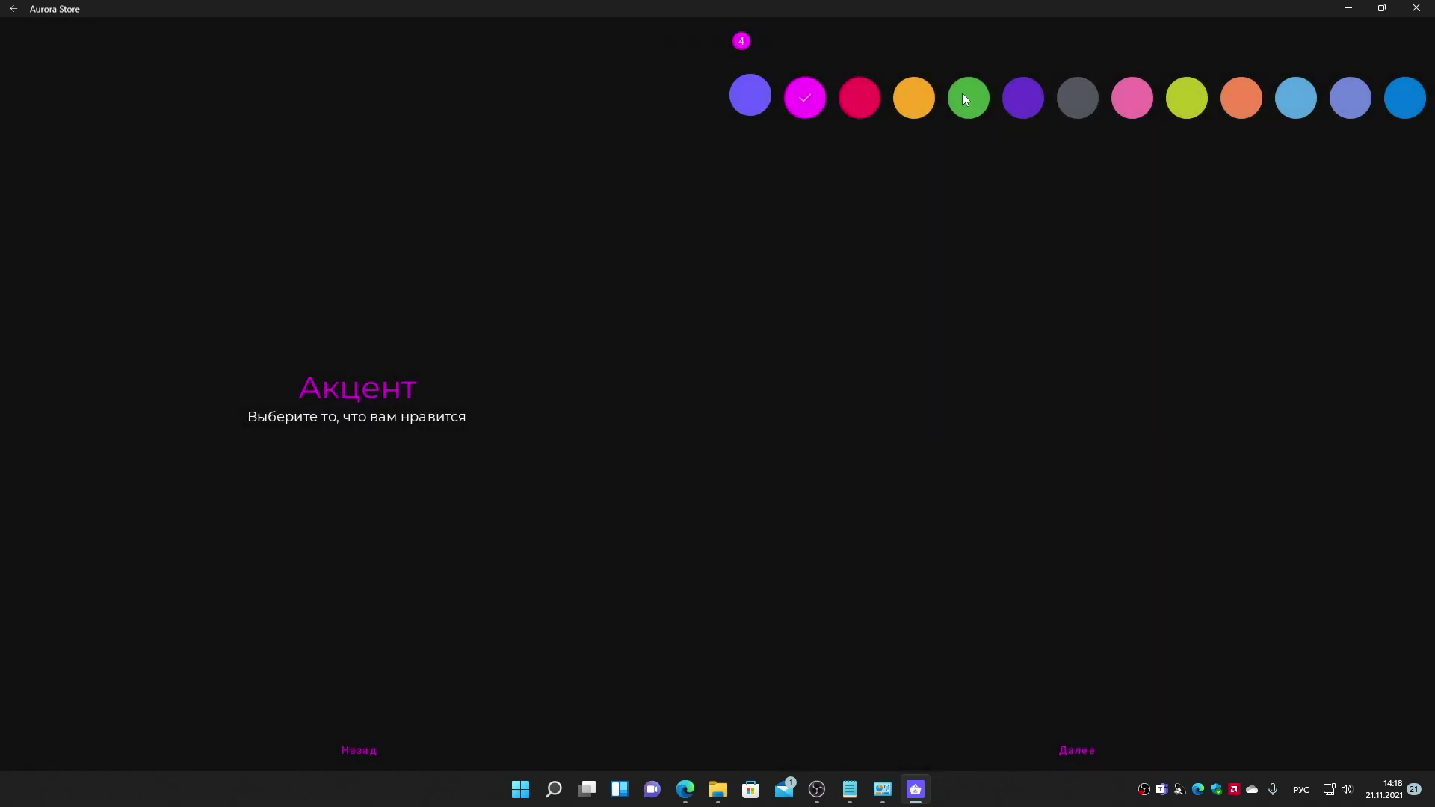
pyautogui.click(971, 101)
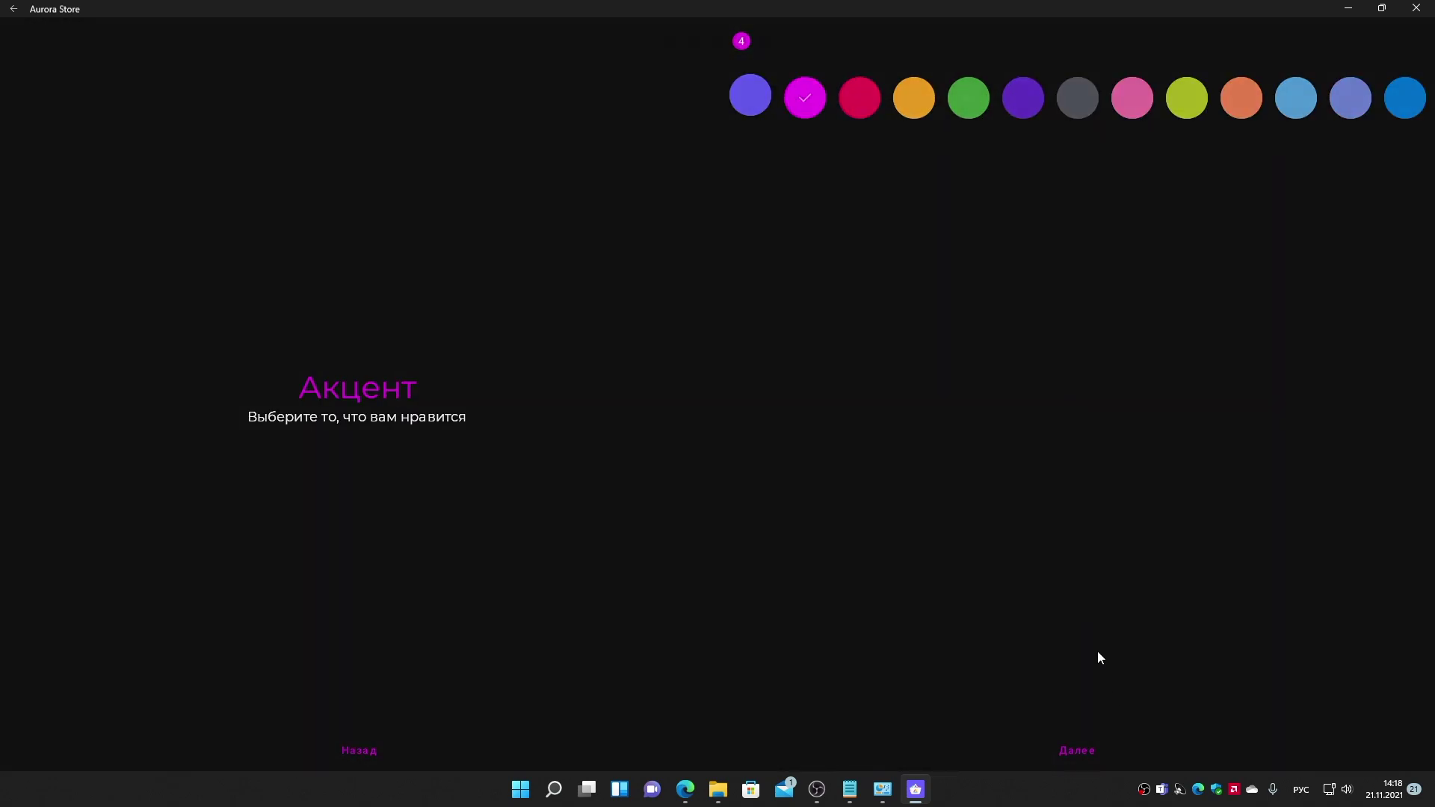
pyautogui.click(1092, 748)
# Step: Grant Aurora Store access to photos and media and to managing all files, and return to the setup page
pyautogui.click(1376, 105)
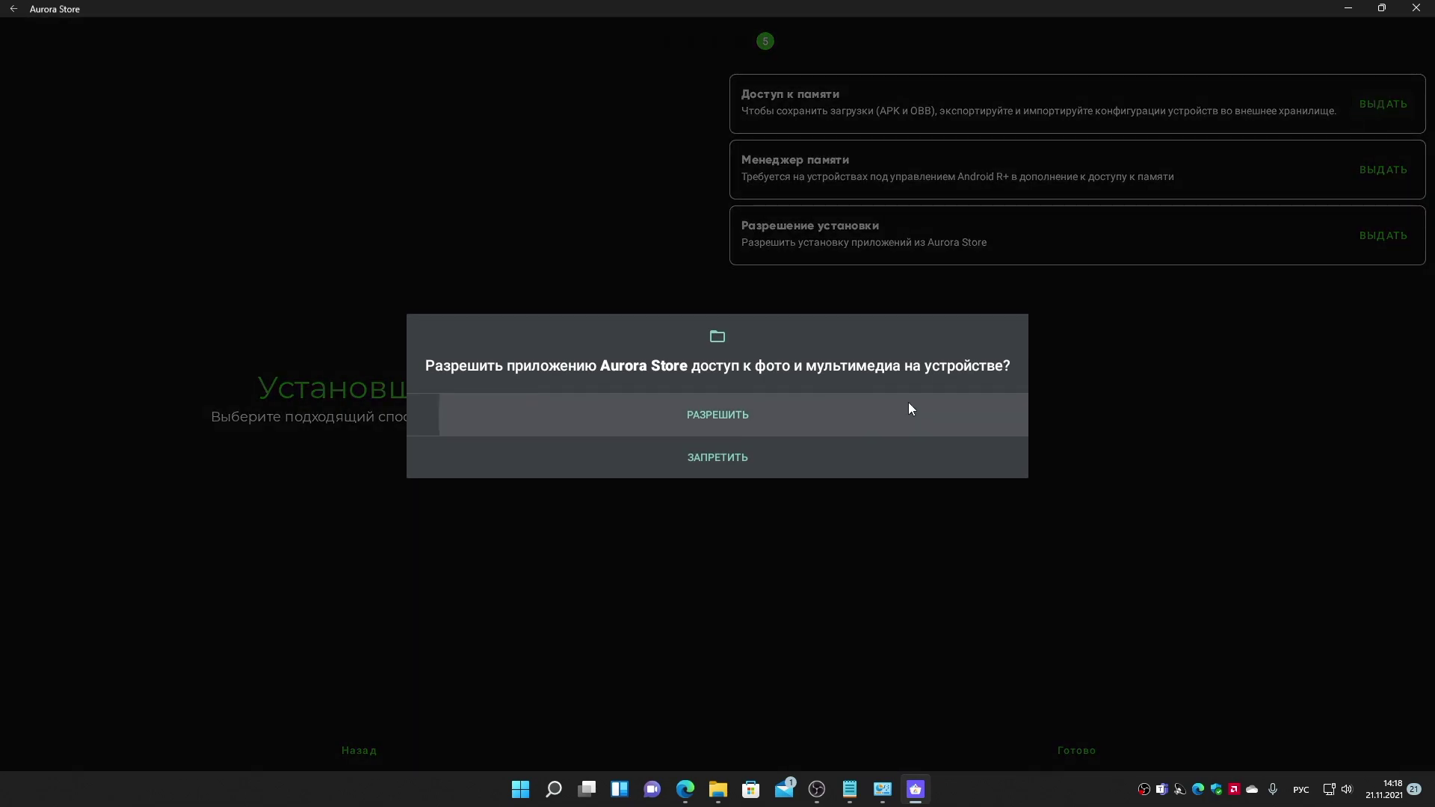
pyautogui.click(909, 407)
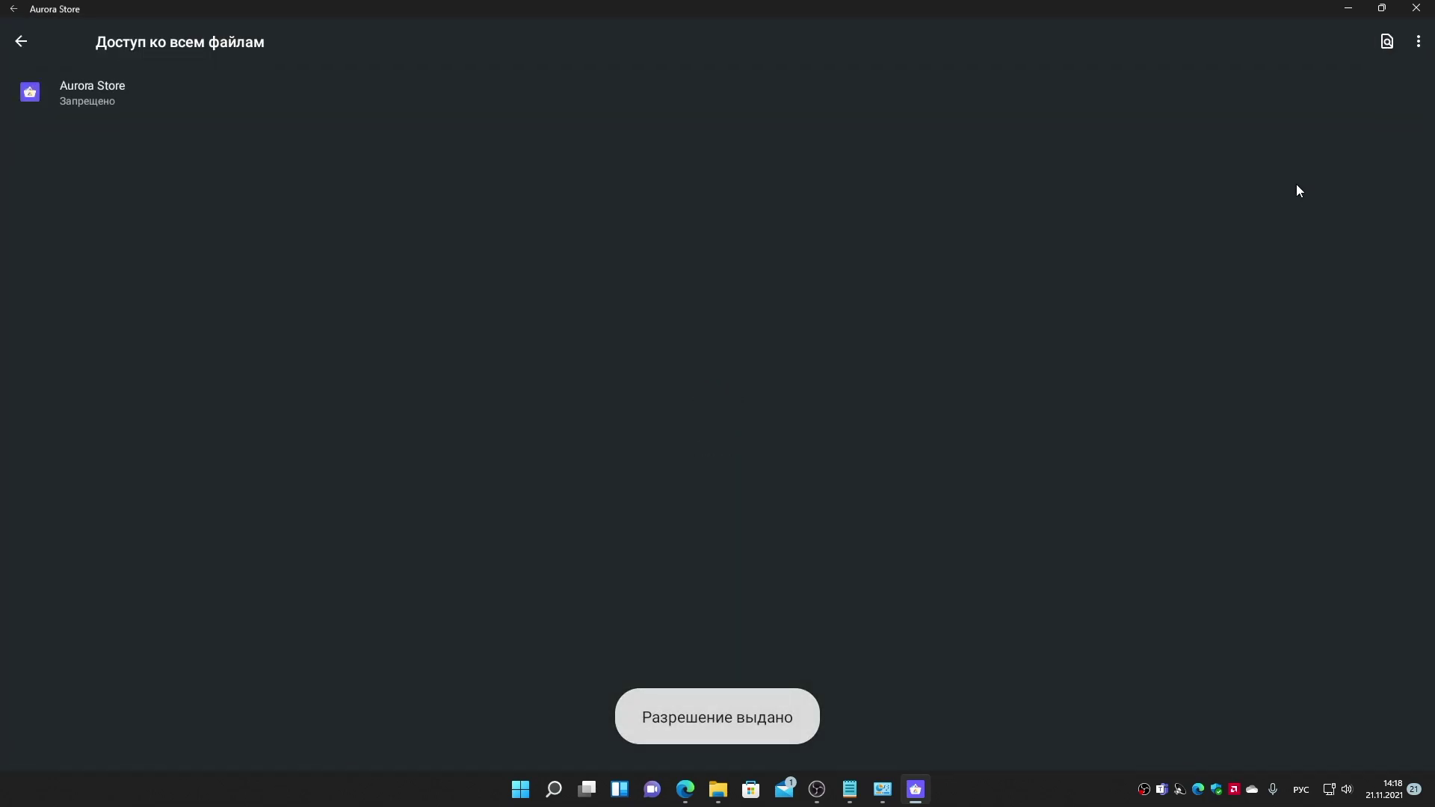
pyautogui.click(1366, 96)
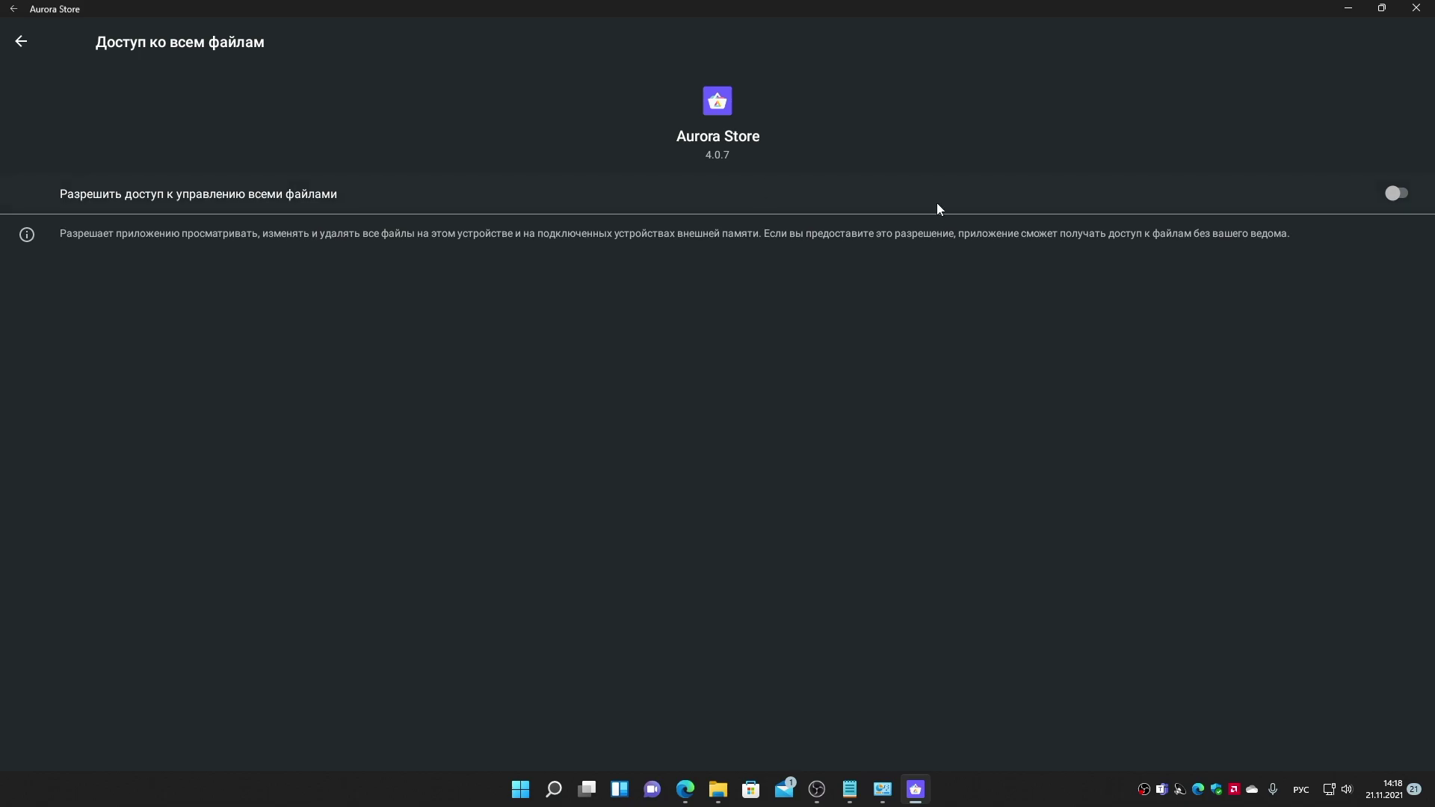
pyautogui.click(1399, 194)
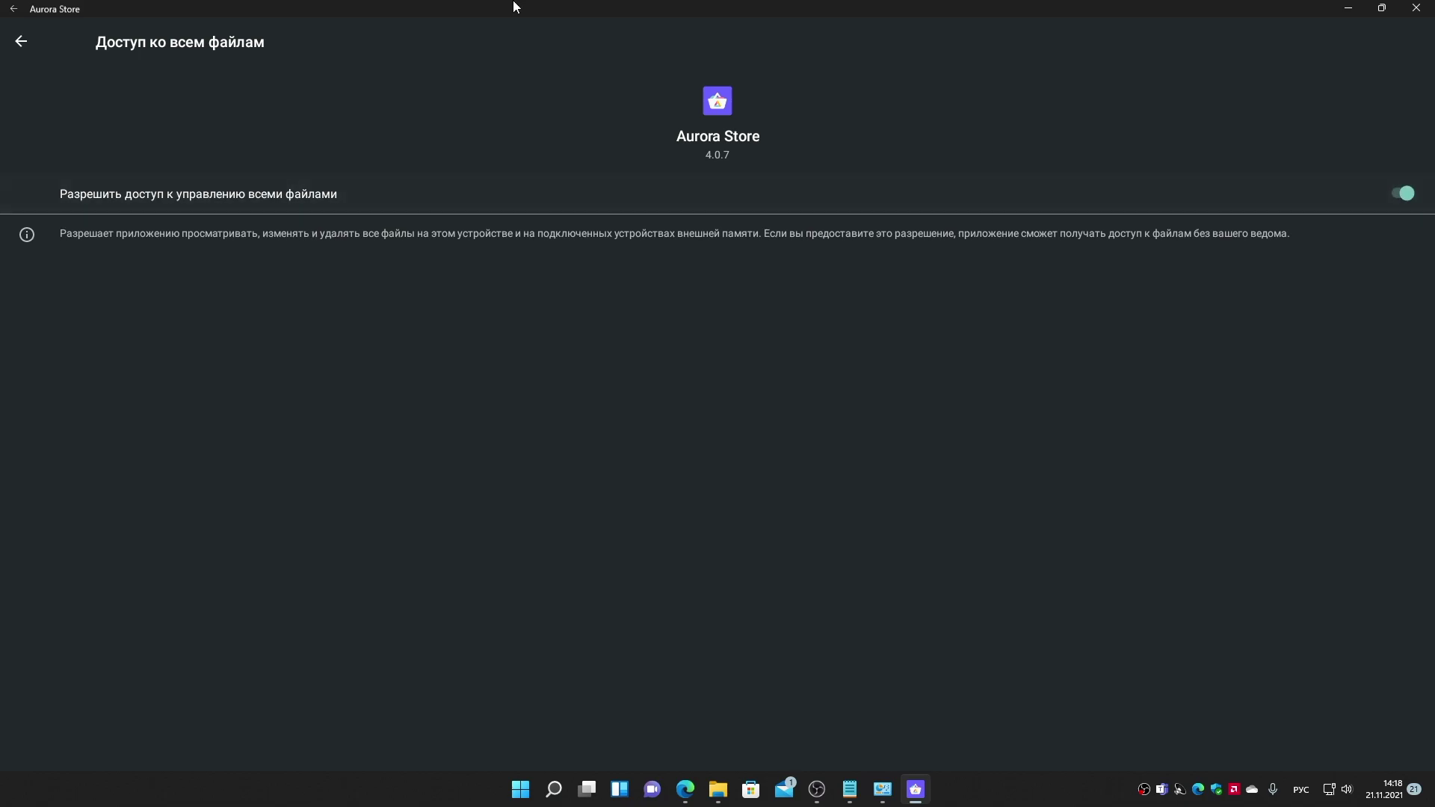
pyautogui.click(21, 41)
pyautogui.click(21, 40)
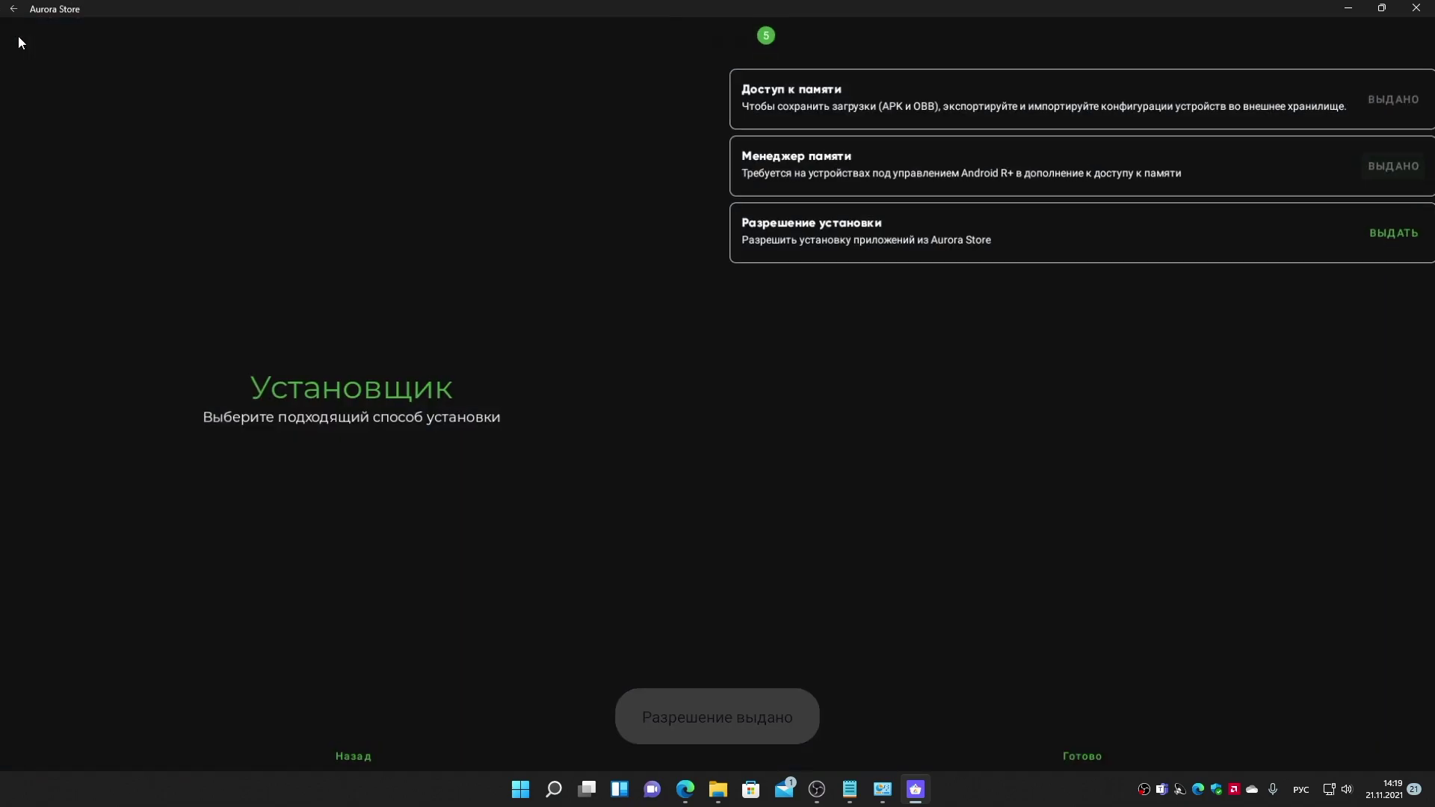
# Step: Allow Aurora Store to install apps as an unknown source and return to the setup page
pyautogui.click(1375, 240)
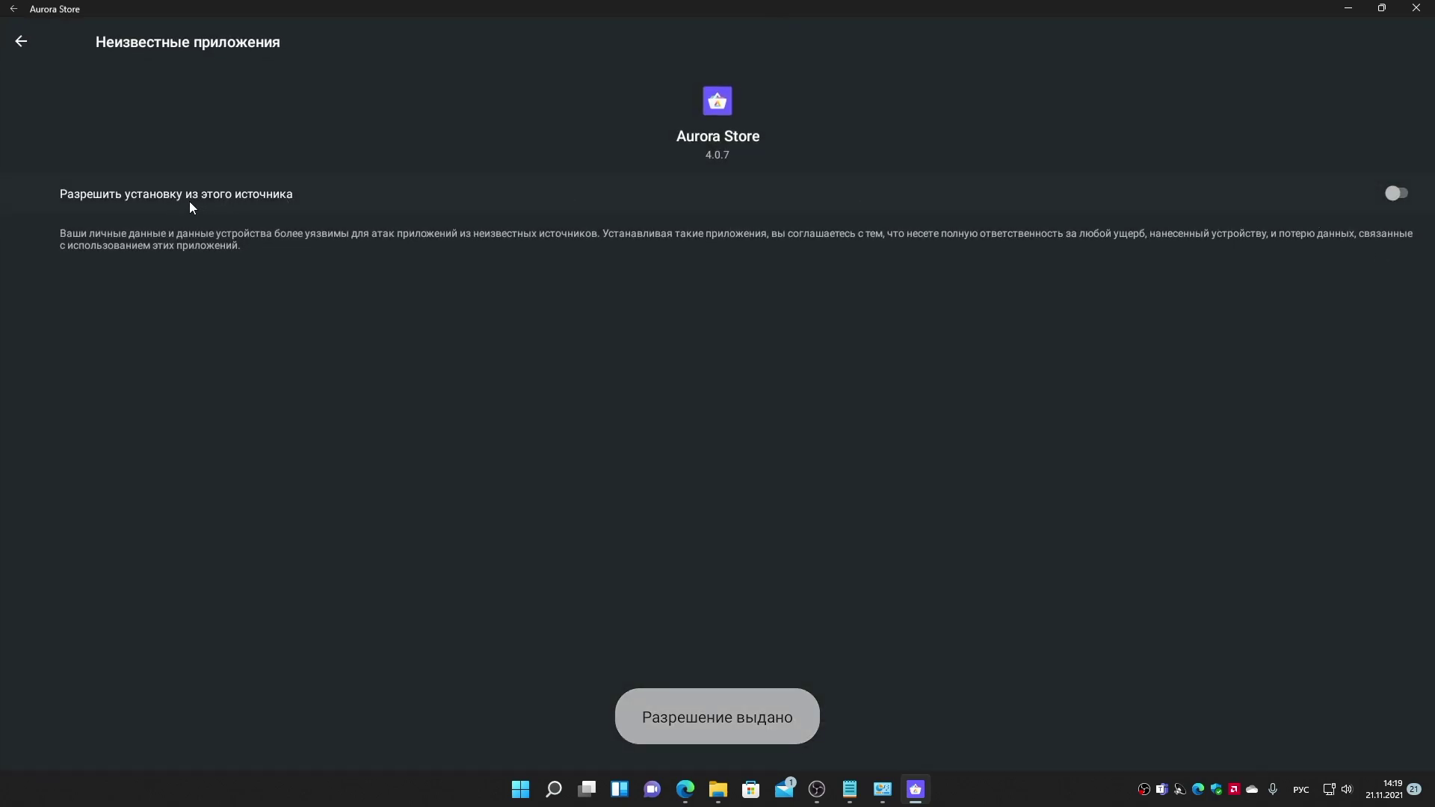
pyautogui.click(1401, 193)
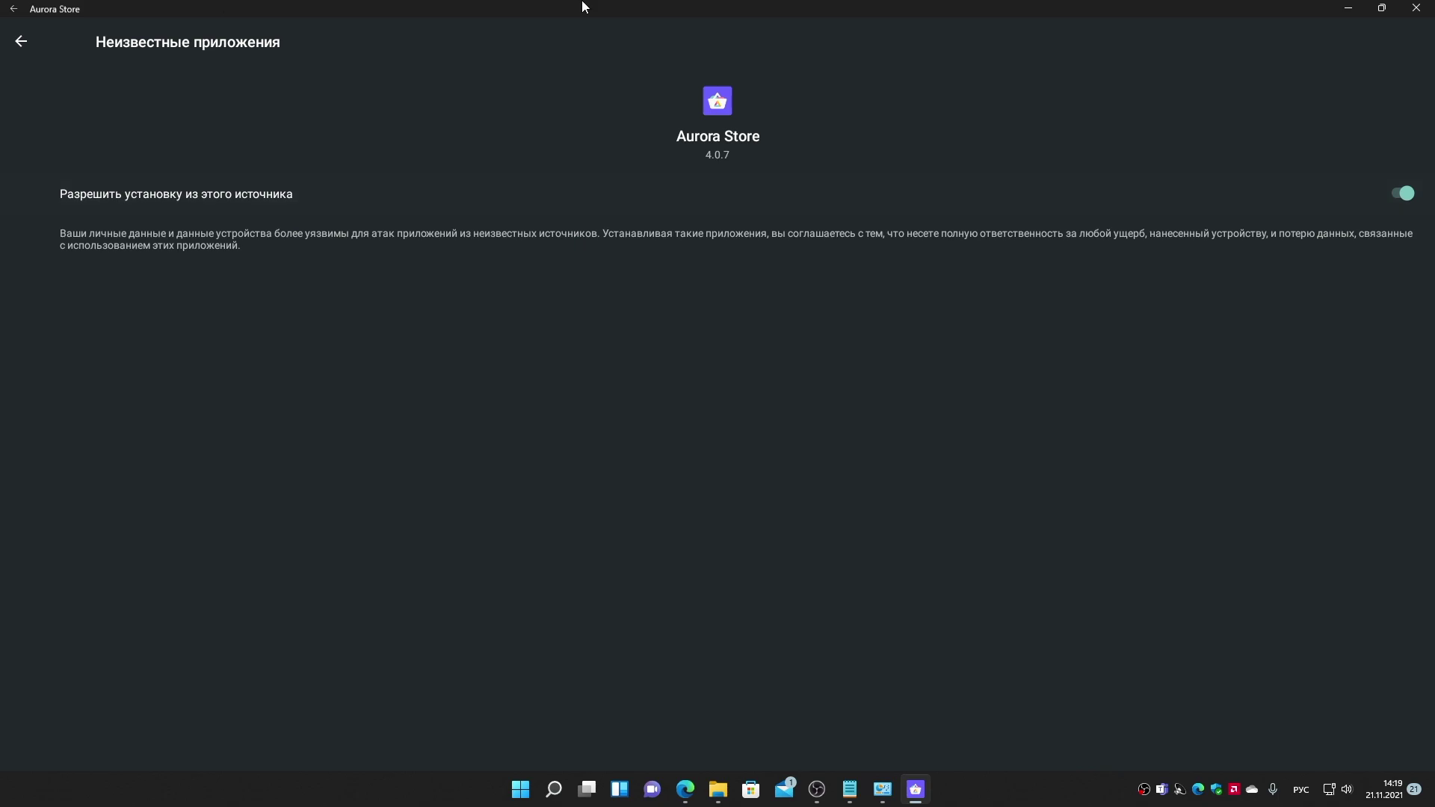
pyautogui.click(21, 42)
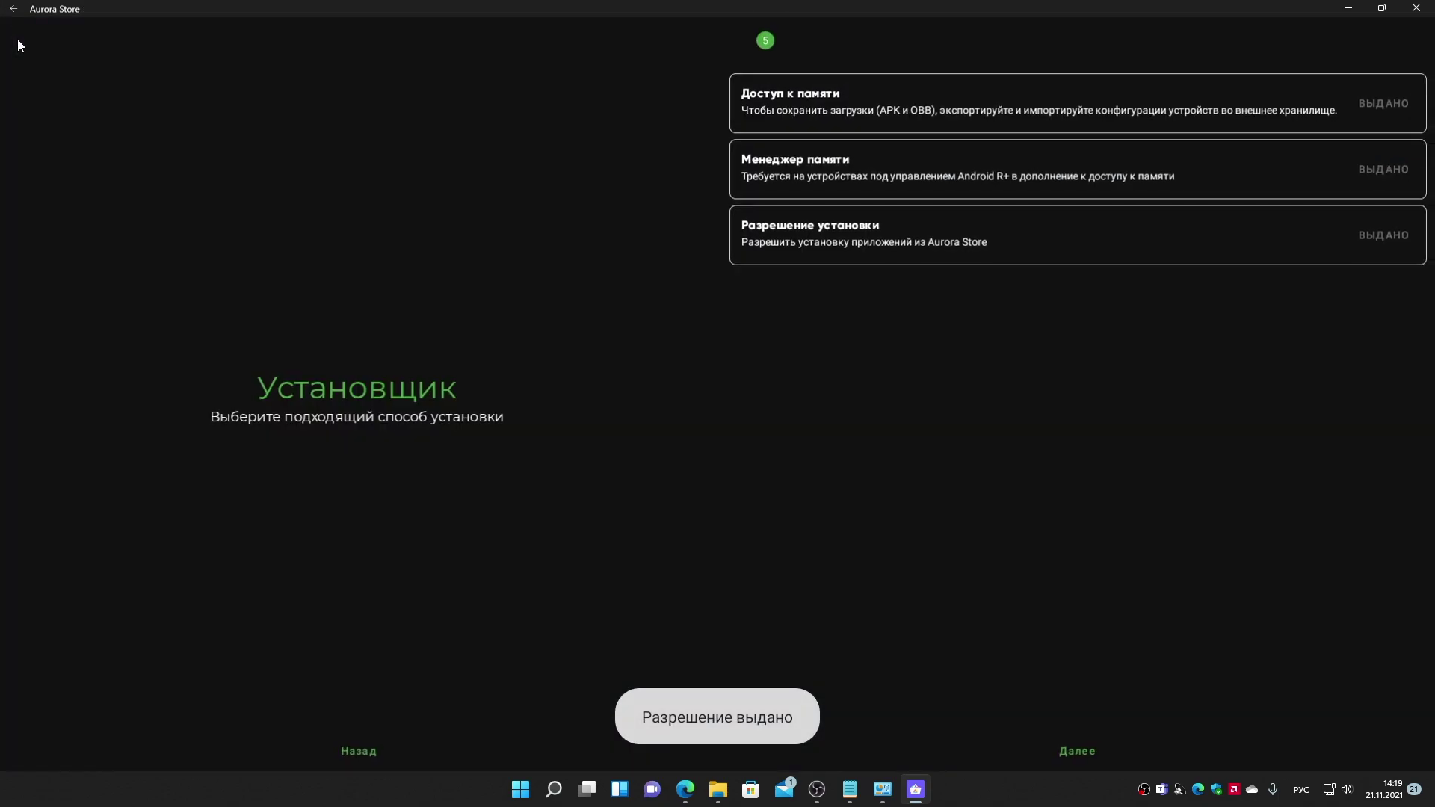
# Step: Finish the Aurora Store setup and sign in with the anonymous (Анонимный) option
pyautogui.click(1076, 749)
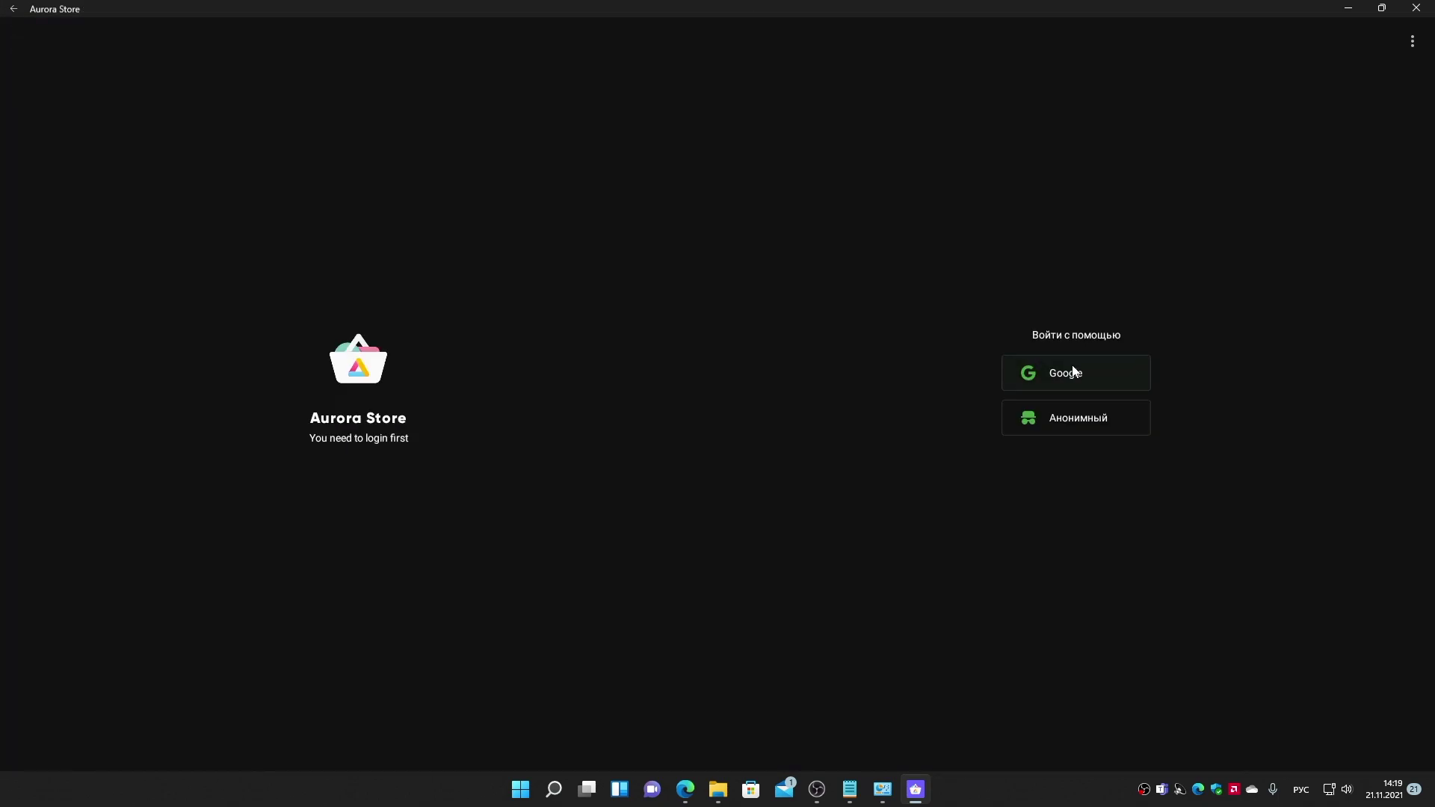
pyautogui.click(1100, 422)
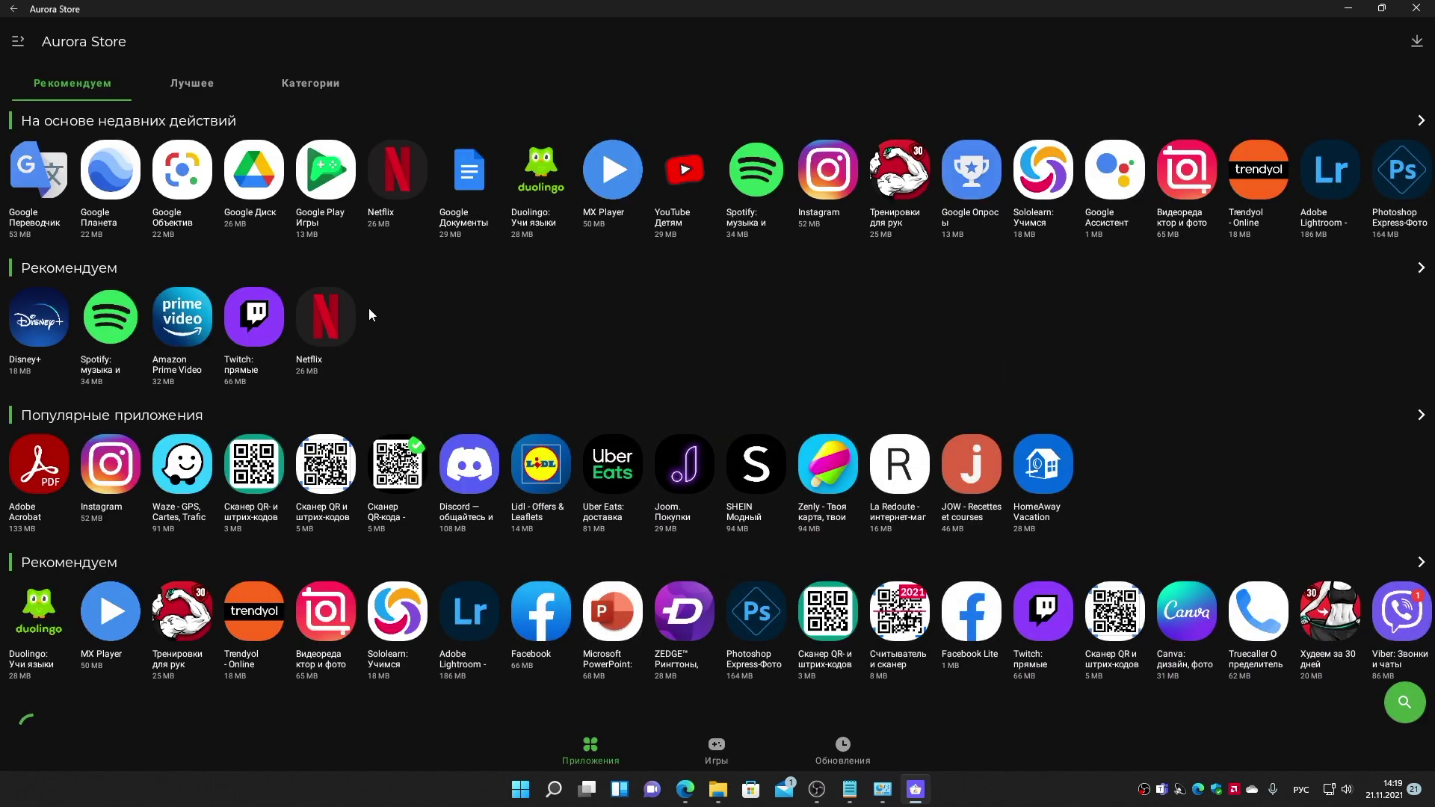
# Step: Open the page of "Яндекс.Браузер — с Алисой" in Aurora Store and install the app
pyautogui.click(313, 315)
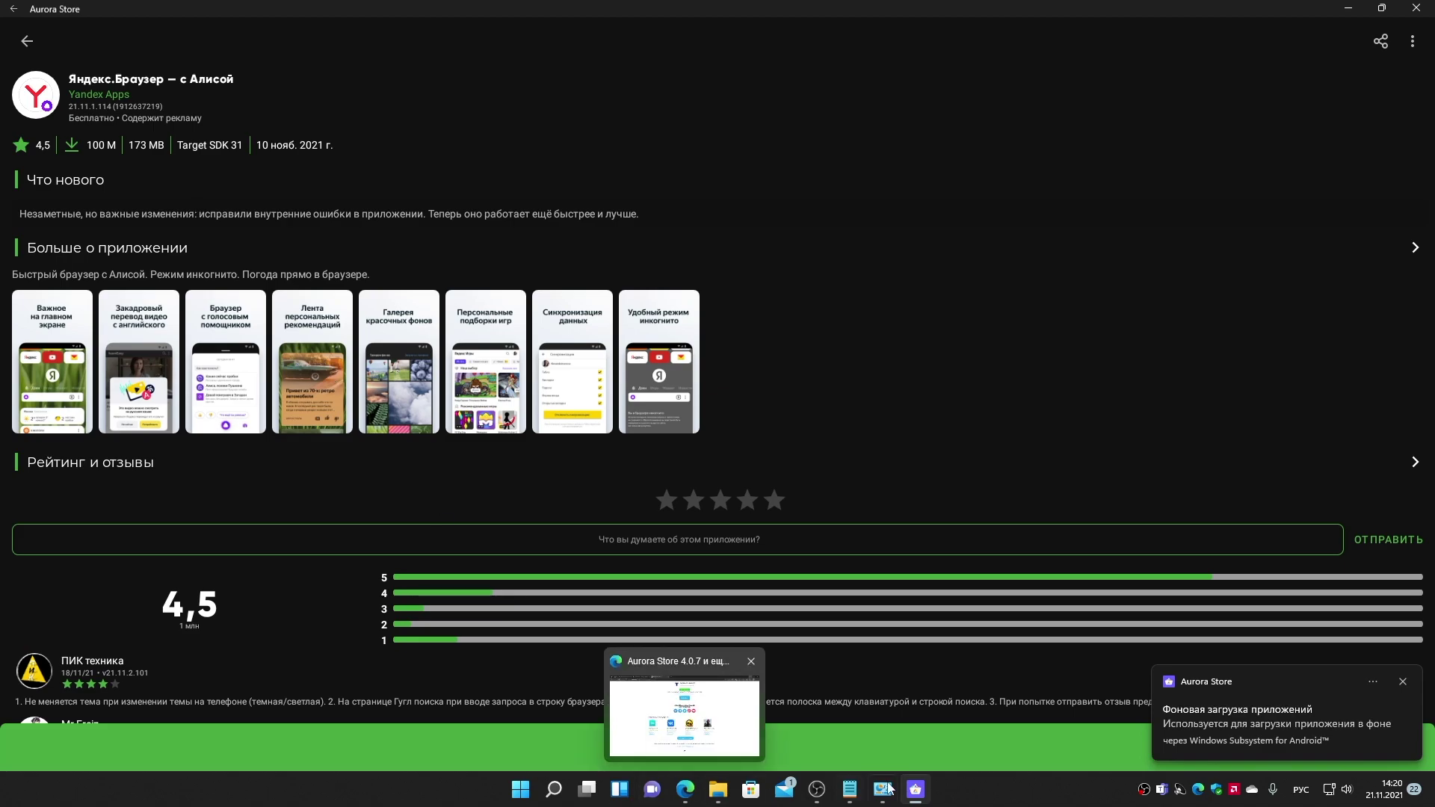
pyautogui.click(695, 751)
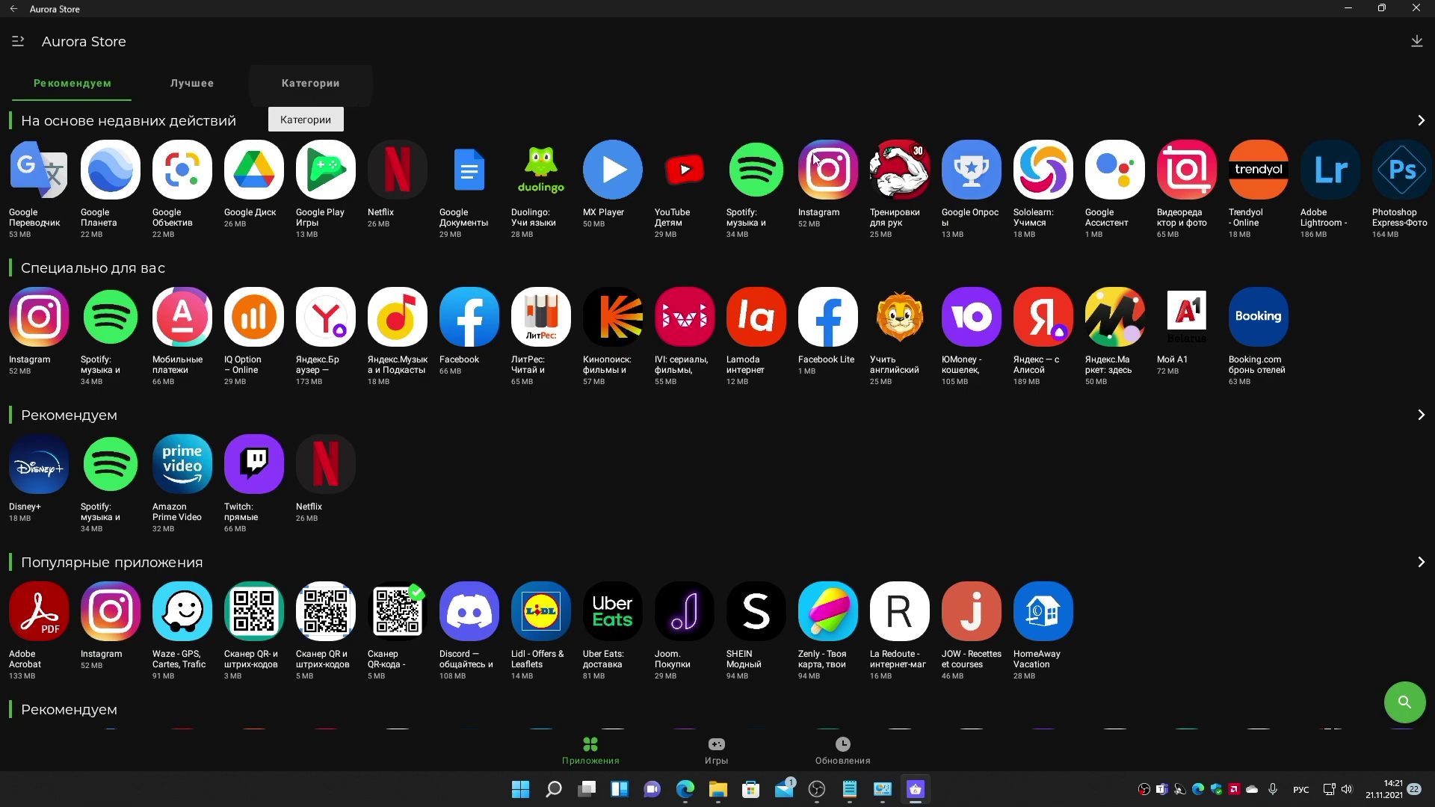
# Step: Install Instagram from its Aurora Store page, confirm the installation, and launch the app
pyautogui.click(828, 180)
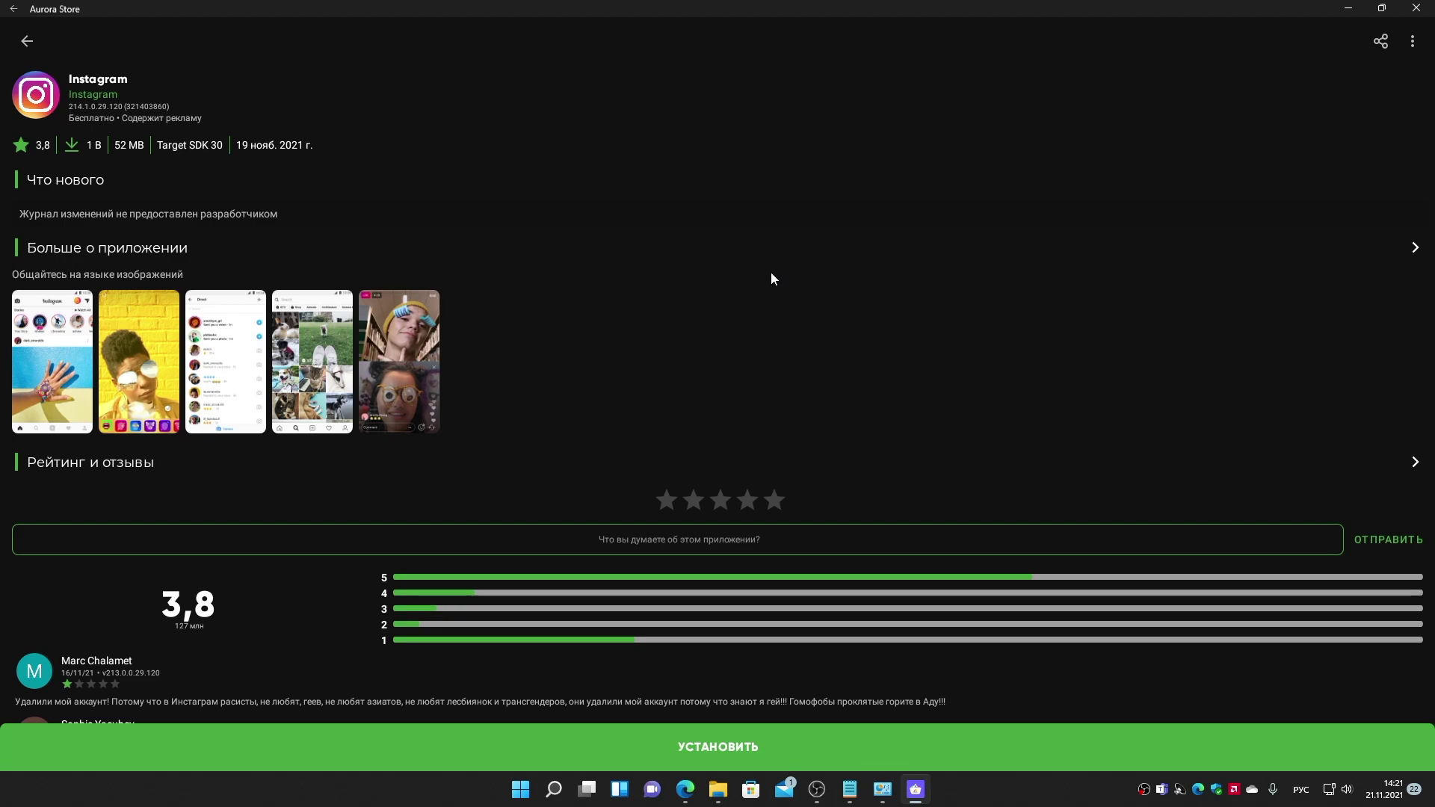
pyautogui.click(729, 742)
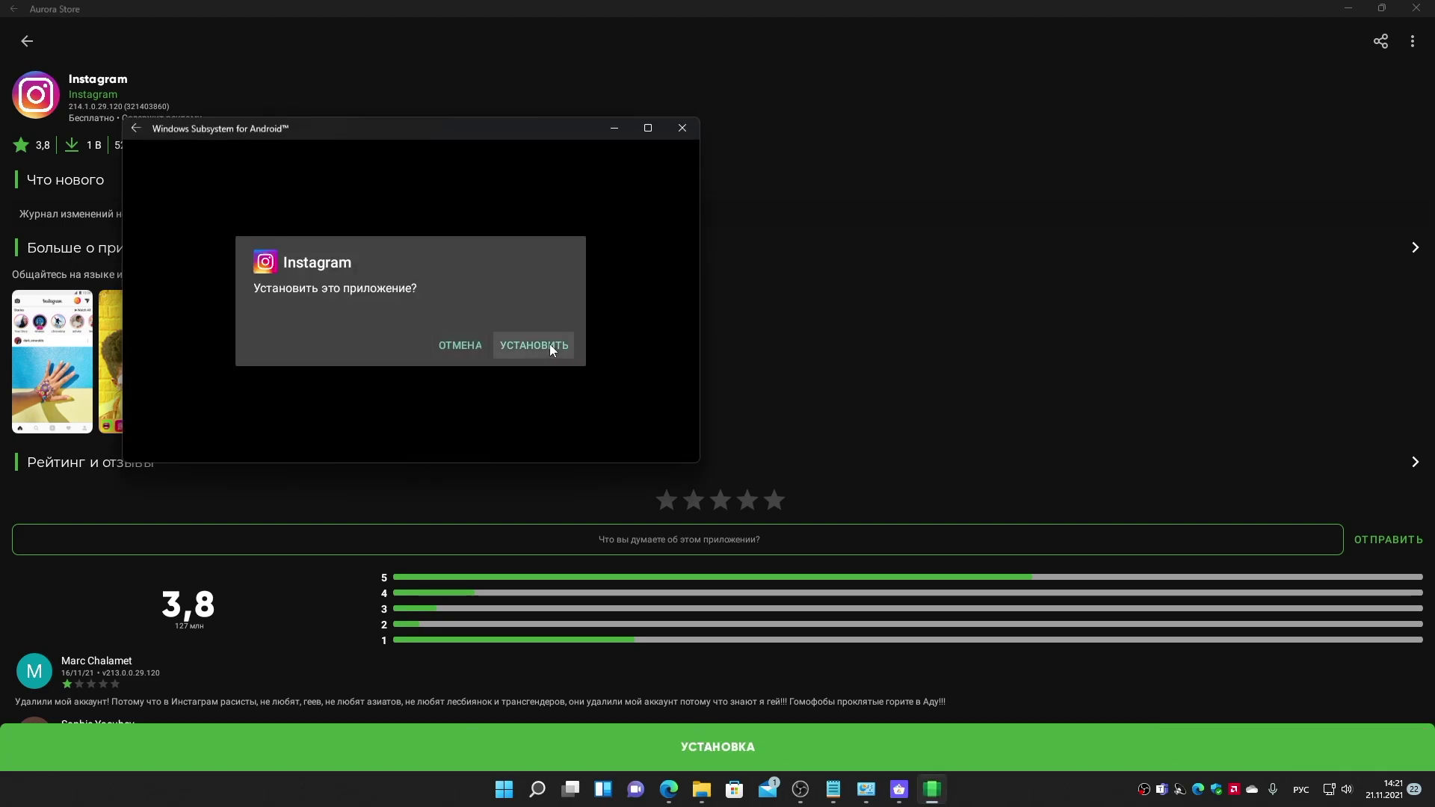
pyautogui.click(550, 346)
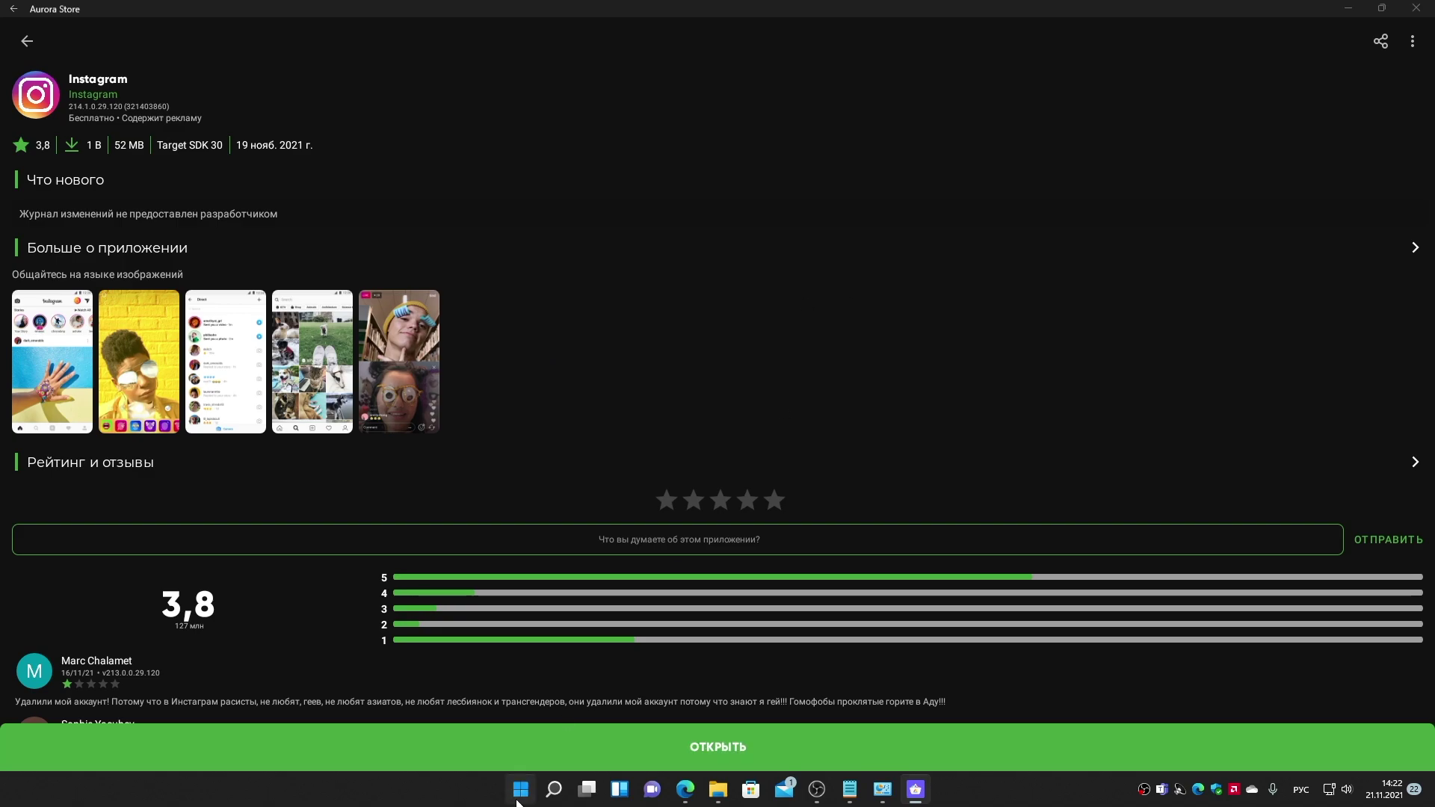
pyautogui.click(520, 790)
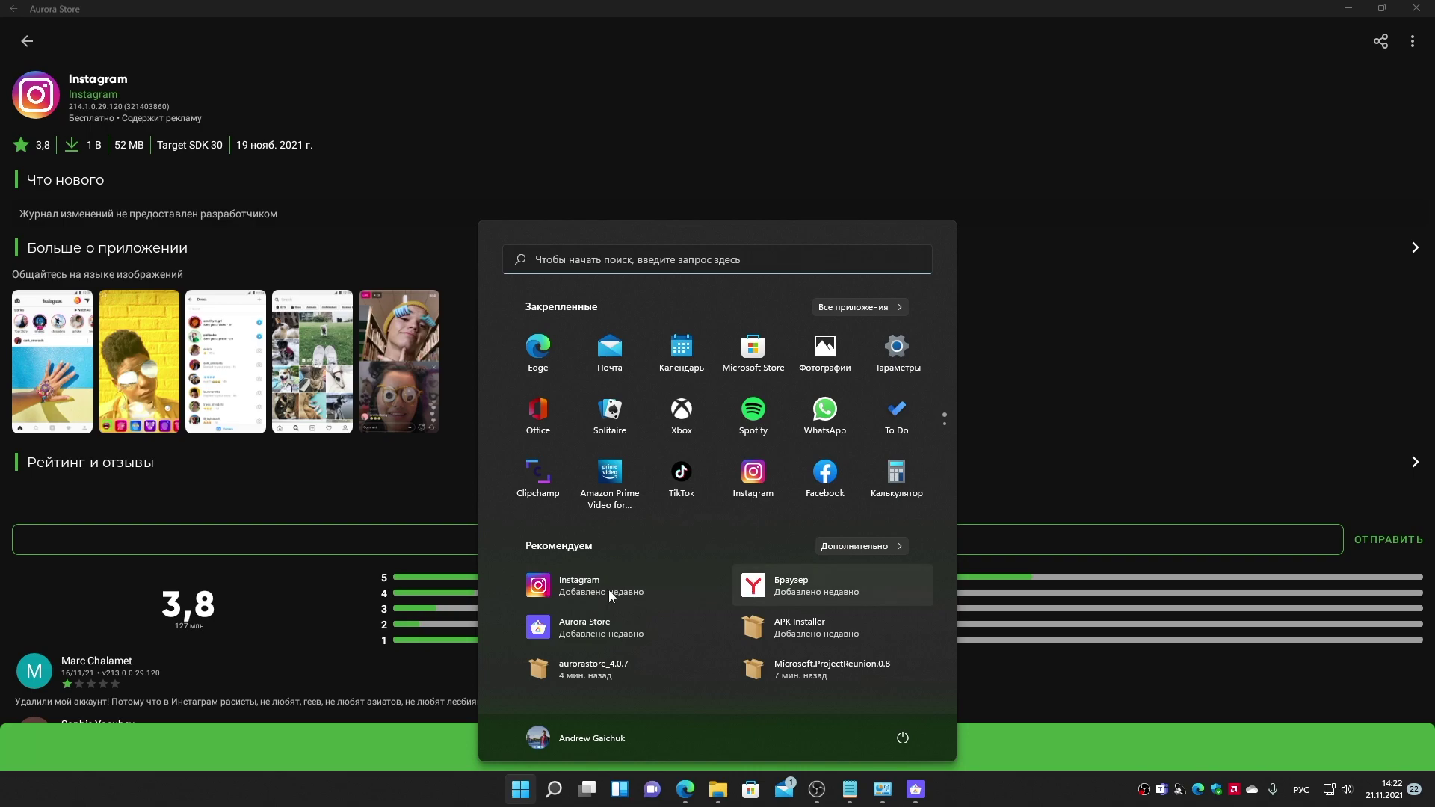
pyautogui.click(651, 589)
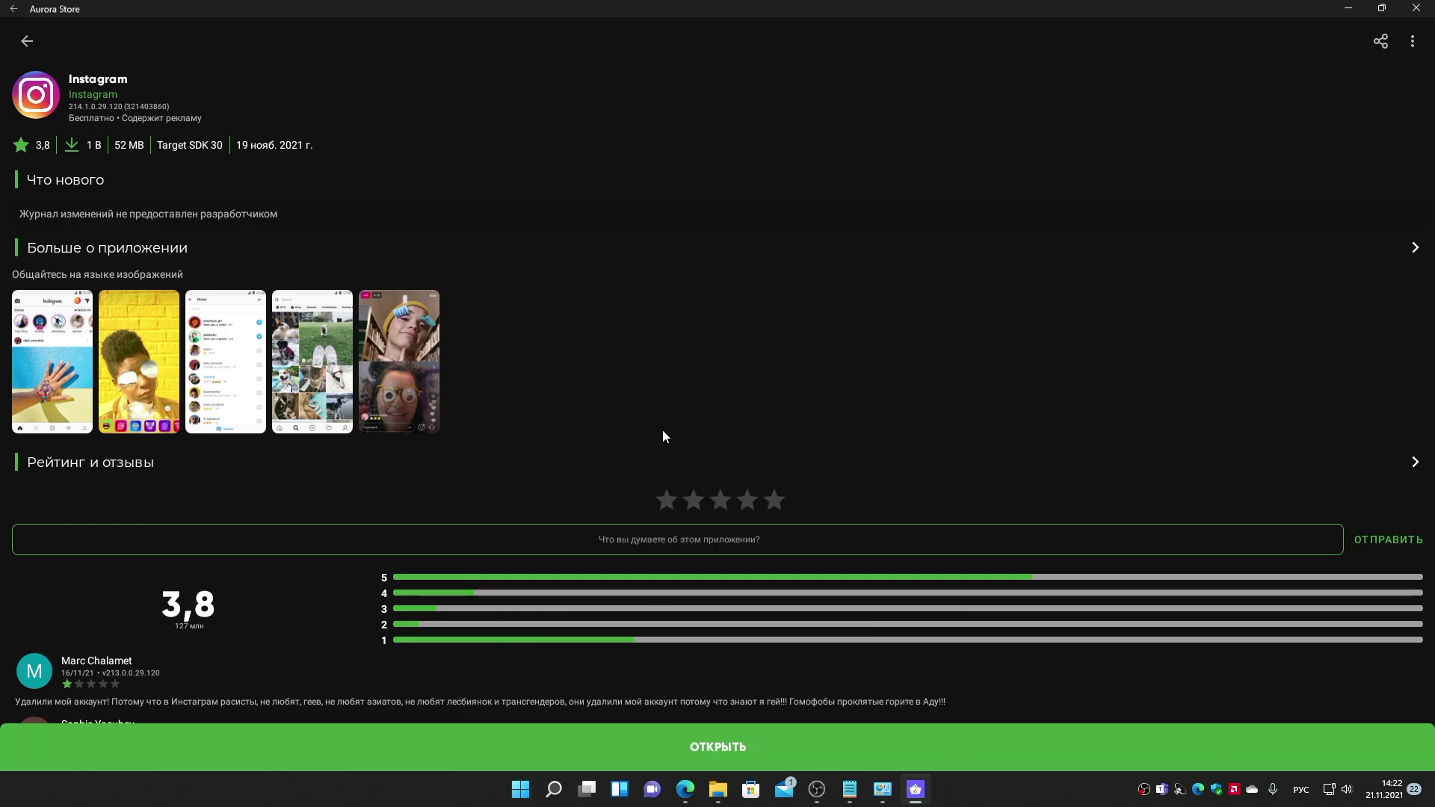